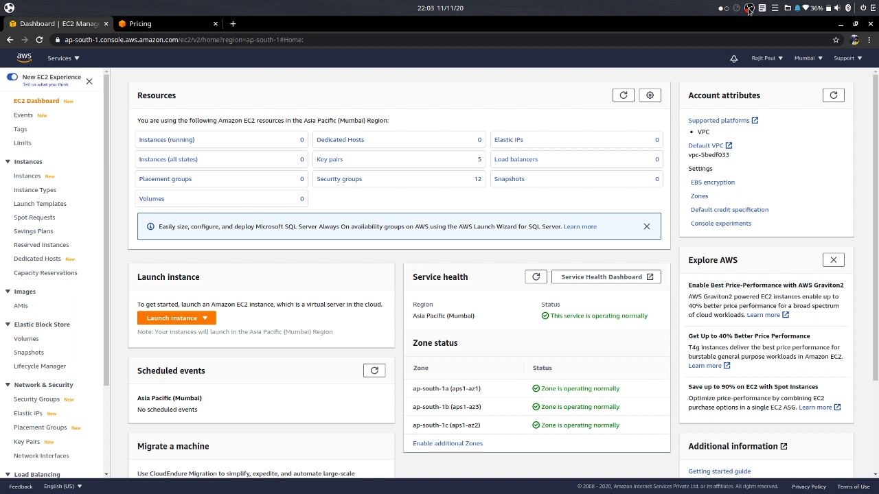
- Start the launch wizard for a new EC2 instance in the Mumbai region
{"action": "left_click", "coordinate": [817, 61]}
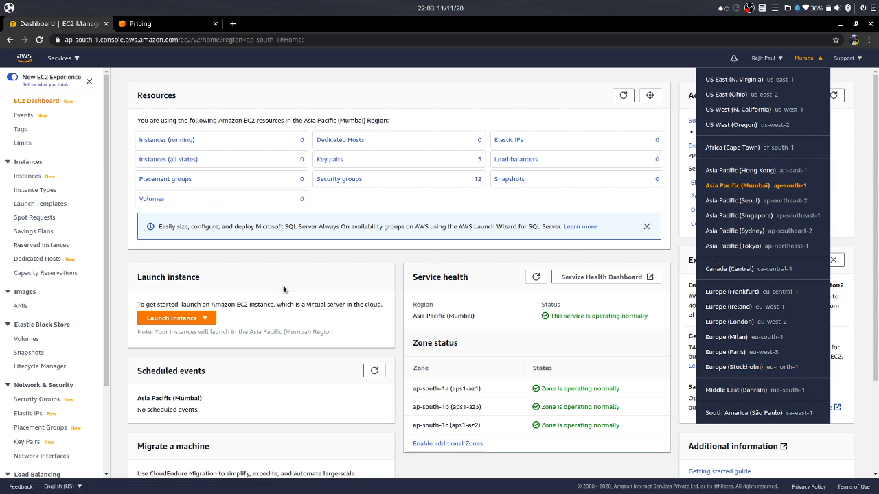
{"action": "left_click", "coordinate": [186, 320]}
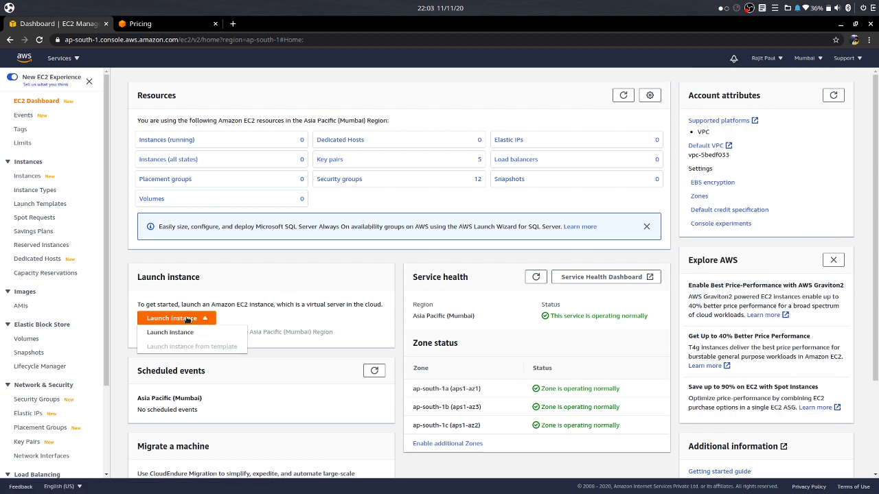
{"action": "left_click", "coordinate": [180, 332]}
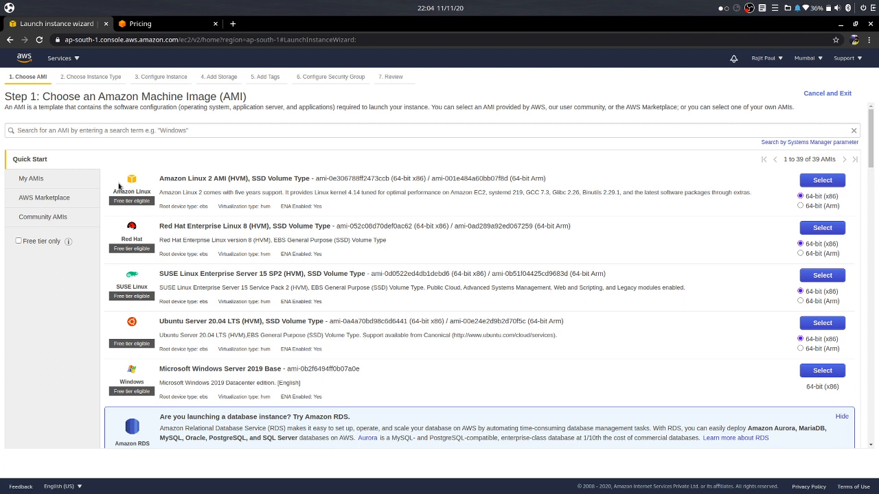
- Examine the AMI description and the Linux and Windows images offered in the Quick Start list
{"action": "left_click_drag", "start_coordinate": [41, 105], "coordinate": [161, 110]}
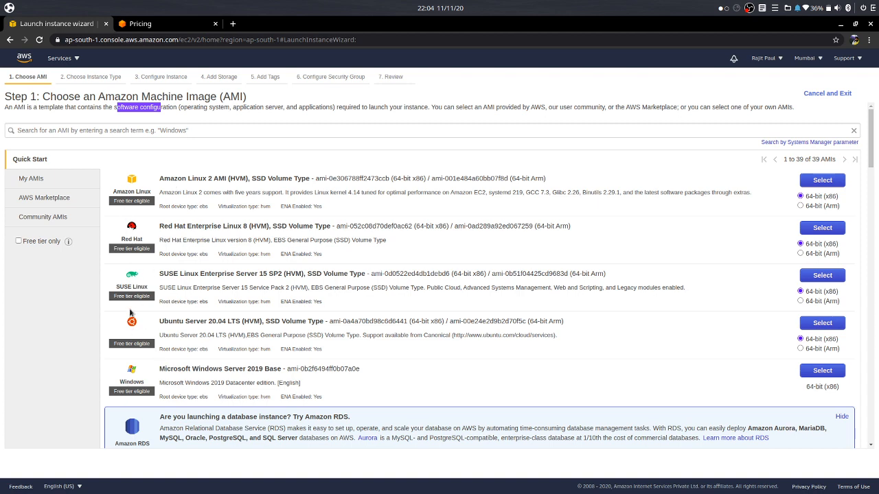
{"action": "scroll", "coordinate": [130, 312], "scroll_direction": "down", "scroll_amount": 5}
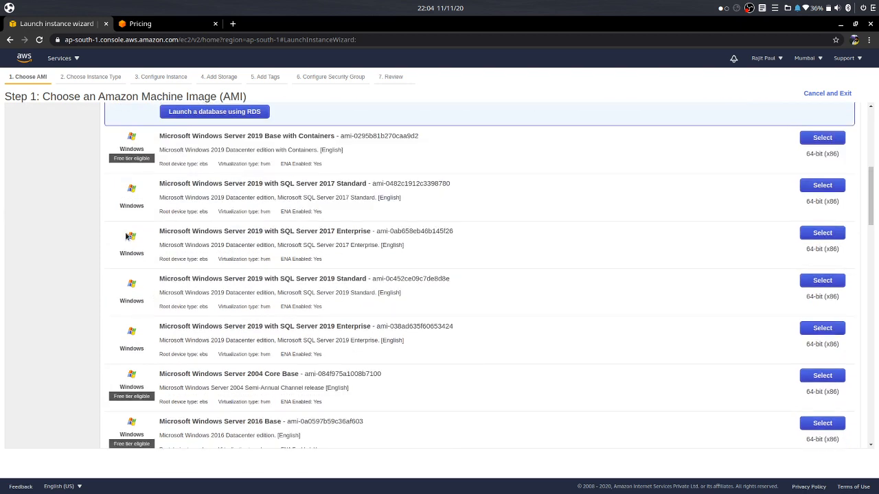
{"action": "scroll", "coordinate": [129, 322], "scroll_direction": "up", "scroll_amount": 5}
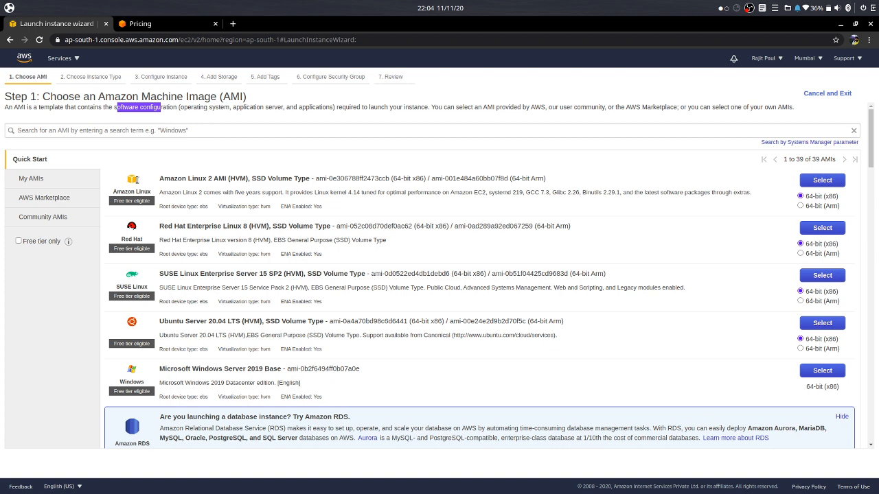
{"action": "scroll", "coordinate": [147, 293], "scroll_direction": "down", "scroll_amount": 1}
{"action": "scroll", "coordinate": [146, 294], "scroll_direction": "down", "scroll_amount": 3}
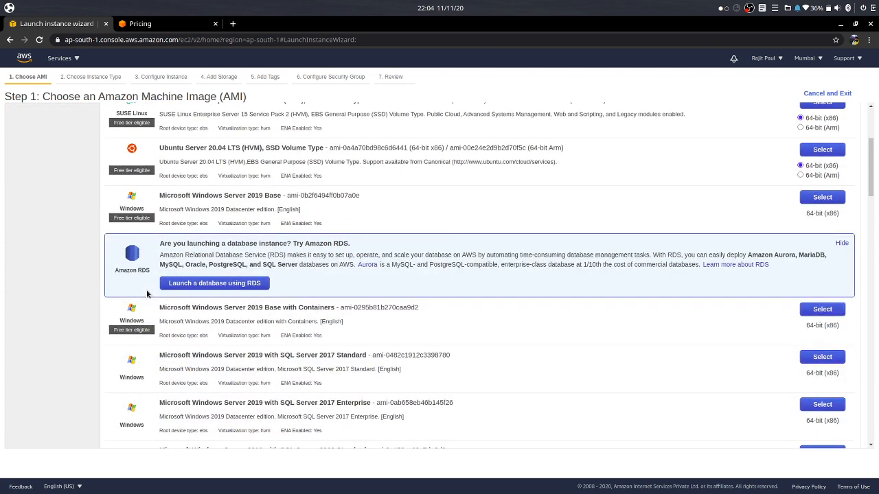
{"action": "scroll", "coordinate": [114, 281], "scroll_direction": "up", "scroll_amount": 4}
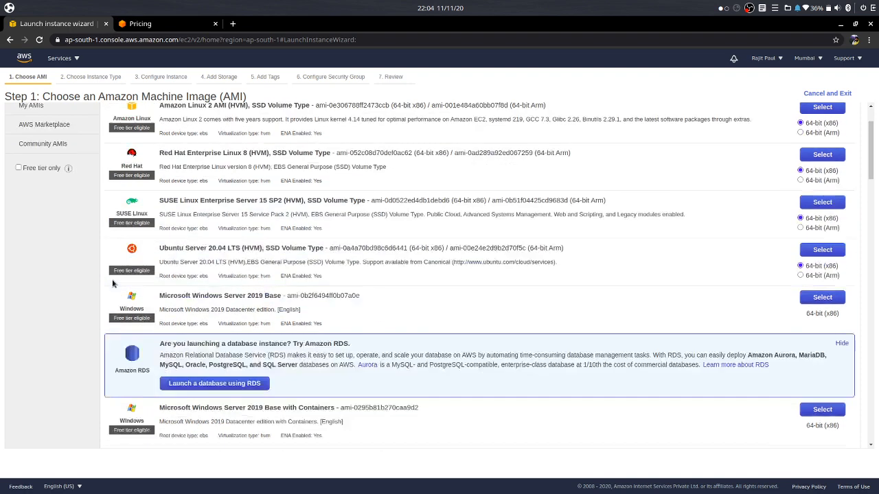
- Look through My AMIs, the AWS Marketplace Application Stacks products and the Community AMIs
{"action": "left_click", "coordinate": [46, 178]}
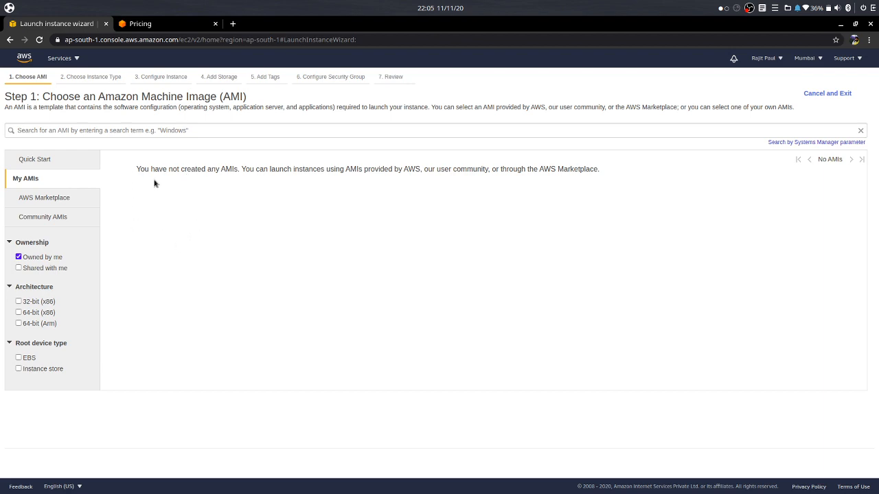
{"action": "left_click", "coordinate": [69, 201]}
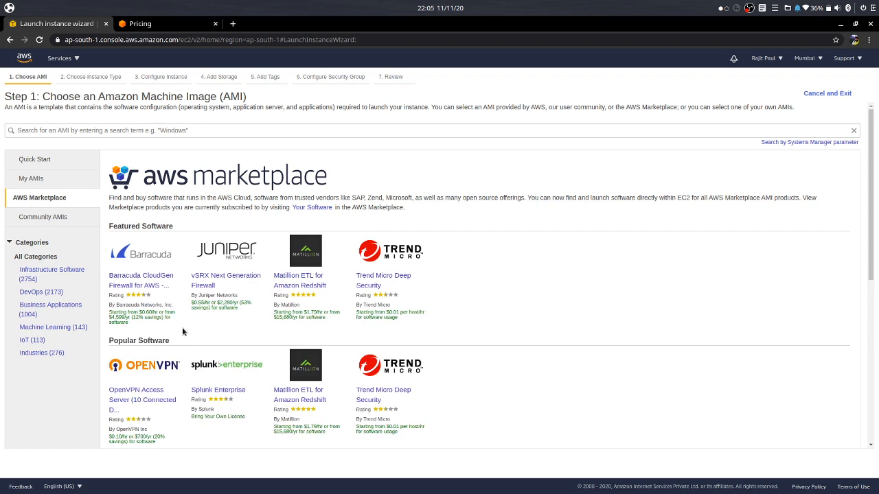
{"action": "scroll", "coordinate": [182, 327], "scroll_direction": "down", "scroll_amount": 5}
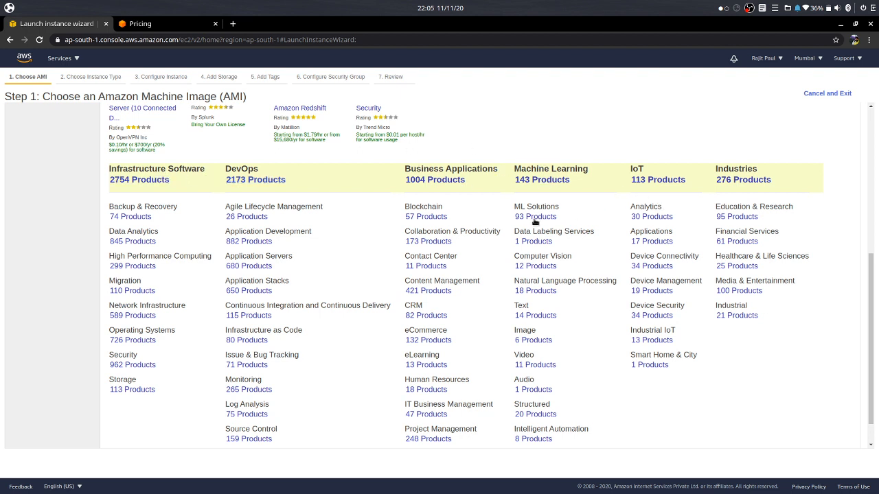
{"action": "left_click", "coordinate": [258, 291]}
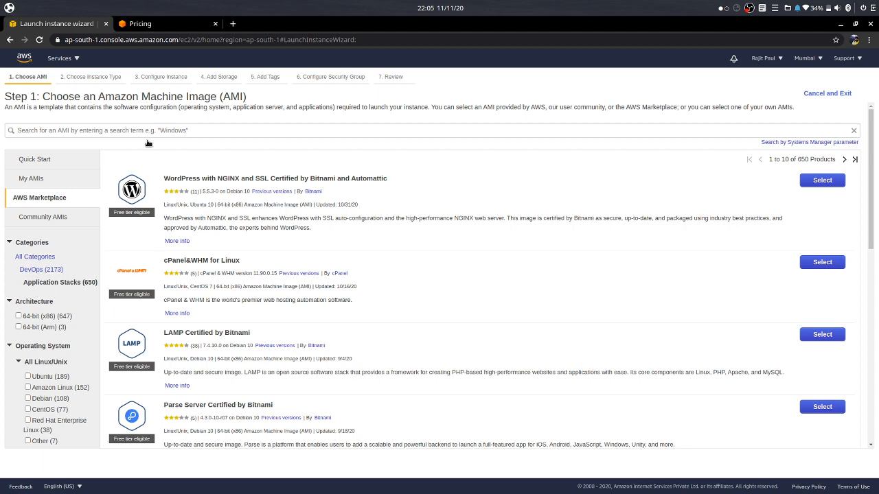
{"action": "scroll", "coordinate": [139, 259], "scroll_direction": "down", "scroll_amount": 3}
{"action": "scroll", "coordinate": [127, 172], "scroll_direction": "up", "scroll_amount": 3}
{"action": "left_click", "coordinate": [37, 218]}
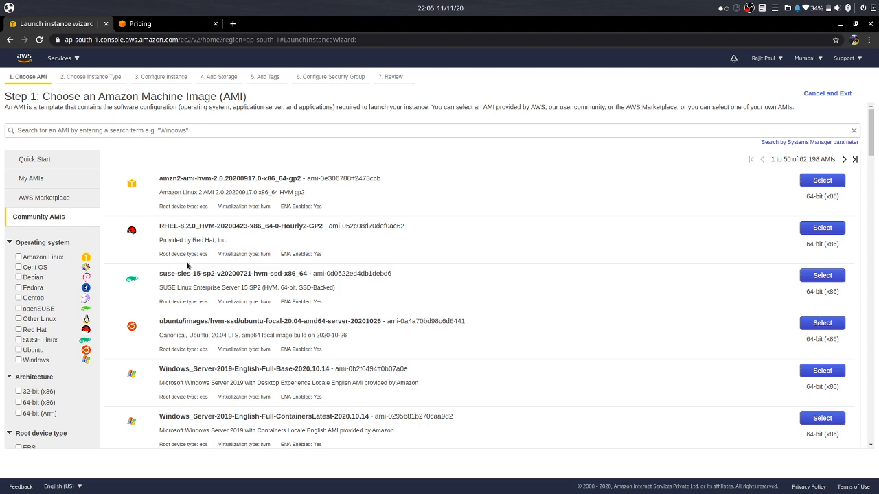
- Choose the 64-bit (x86) Amazon Linux 2 AMI (HVM), SSD Volume Type from the Quick Start images
{"action": "left_click", "coordinate": [55, 162]}
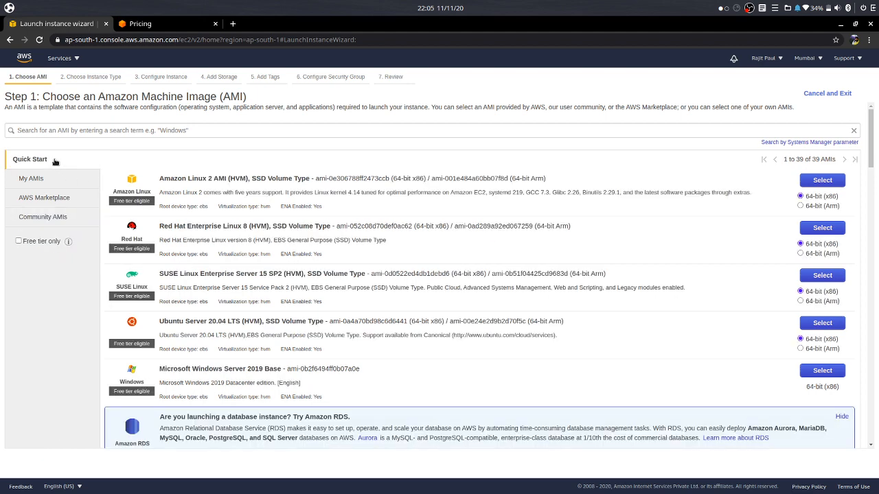
{"action": "left_click", "coordinate": [813, 179]}
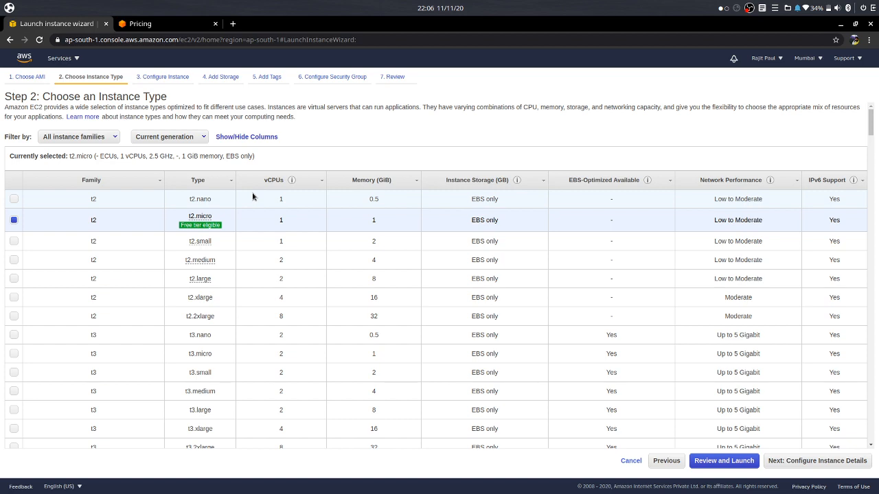
- Compare the available instance types, keep the free-tier t2.micro and continue to the instance details
{"action": "scroll", "coordinate": [358, 302], "scroll_direction": "down", "scroll_amount": 7}
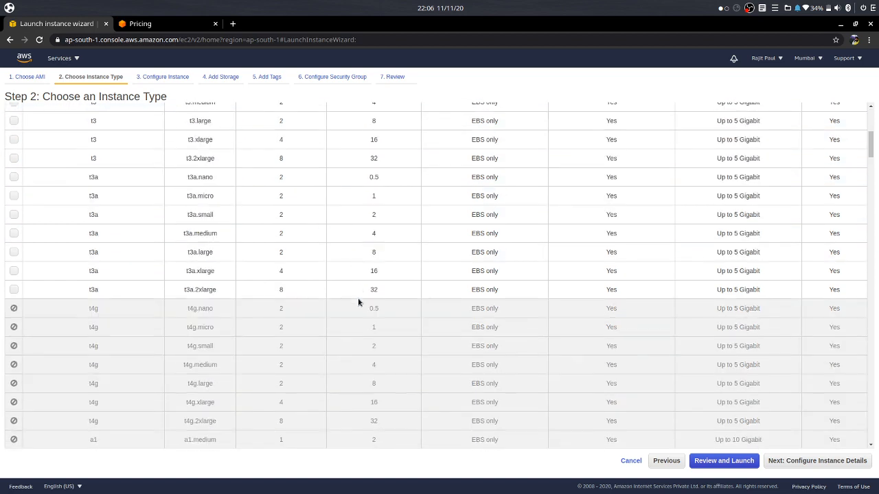
{"action": "scroll", "coordinate": [358, 302], "scroll_direction": "down", "scroll_amount": 2}
{"action": "scroll", "coordinate": [357, 302], "scroll_direction": "up", "scroll_amount": 10}
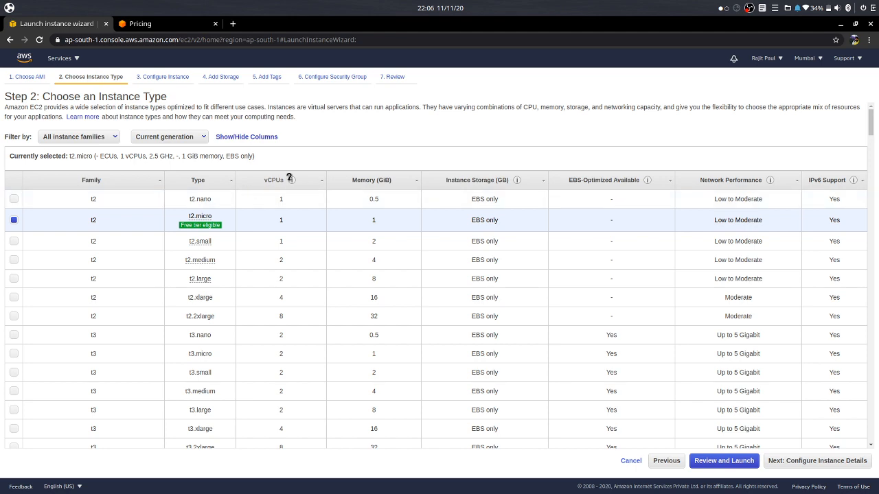
{"action": "scroll", "coordinate": [231, 289], "scroll_direction": "down", "scroll_amount": 10}
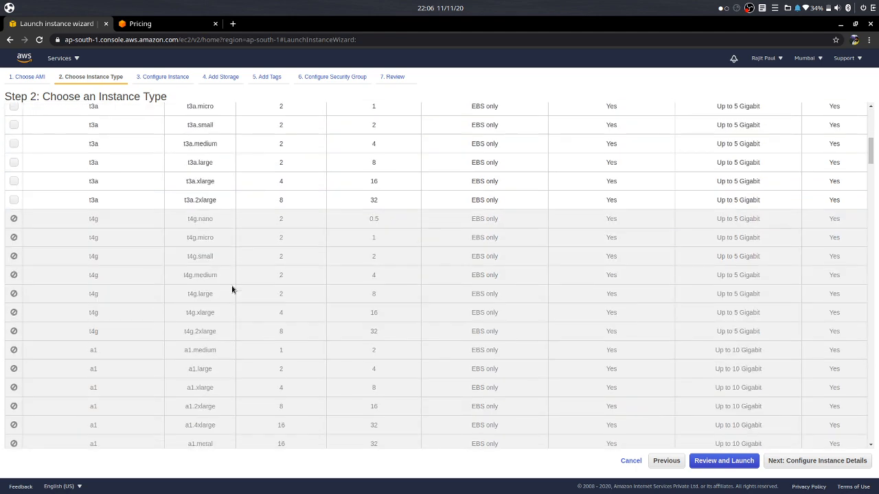
{"action": "scroll", "coordinate": [232, 292], "scroll_direction": "up", "scroll_amount": 6}
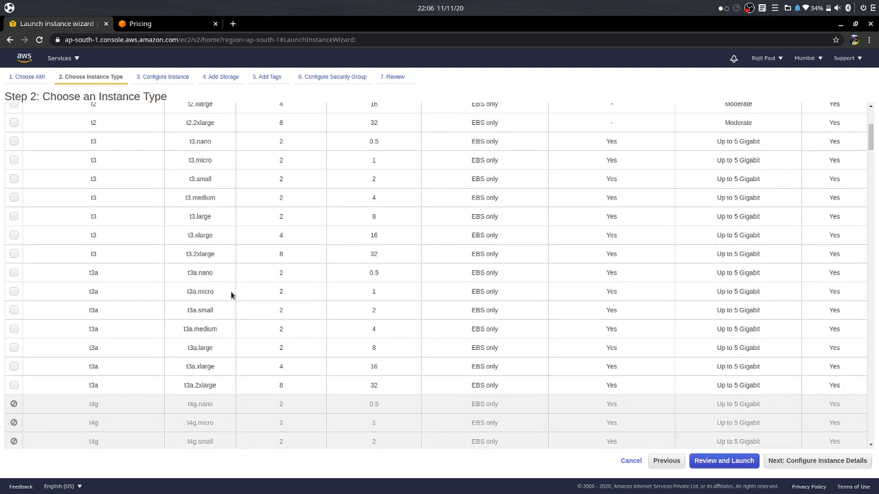
{"action": "scroll", "coordinate": [277, 338], "scroll_direction": "down", "scroll_amount": 3}
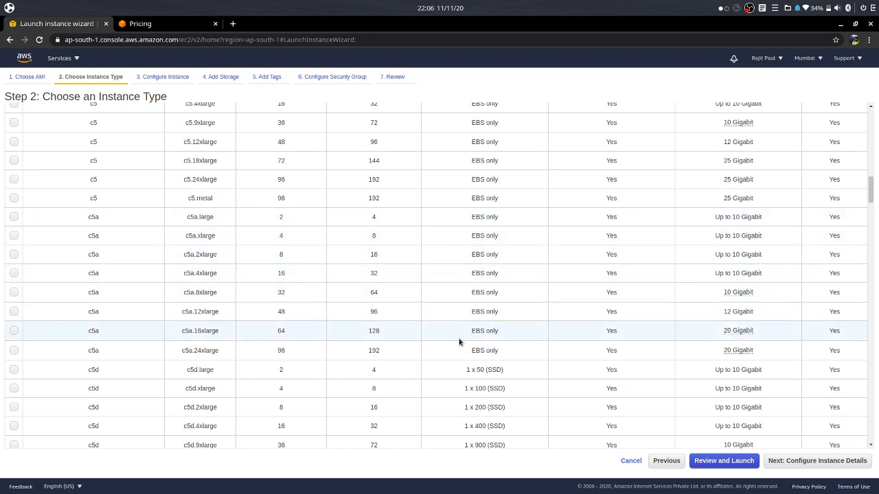
{"action": "scroll", "coordinate": [458, 342], "scroll_direction": "up", "scroll_amount": 10}
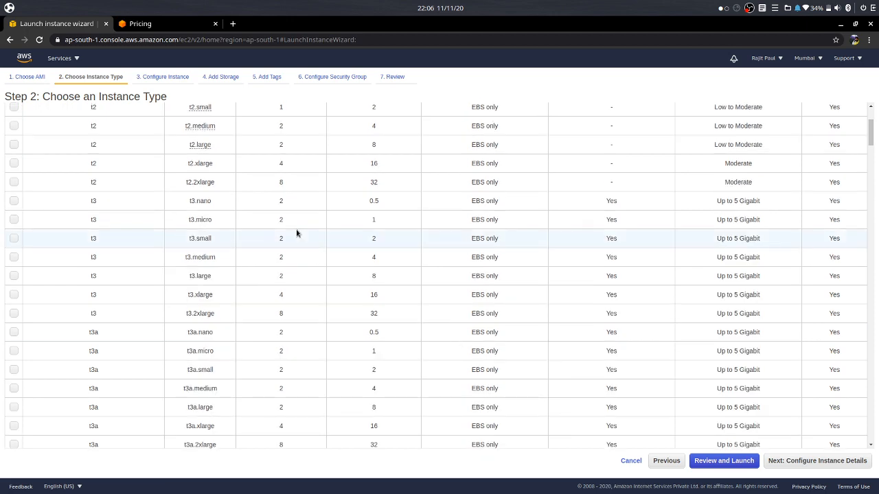
{"action": "scroll", "coordinate": [200, 199], "scroll_direction": "up", "scroll_amount": 3}
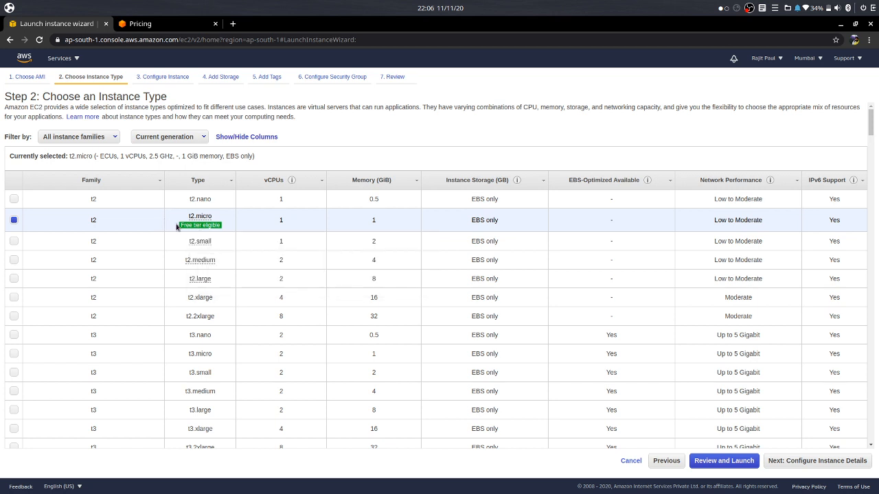
{"action": "mouse_move", "coordinate": [176, 217]}
{"action": "left_click", "coordinate": [830, 460]}
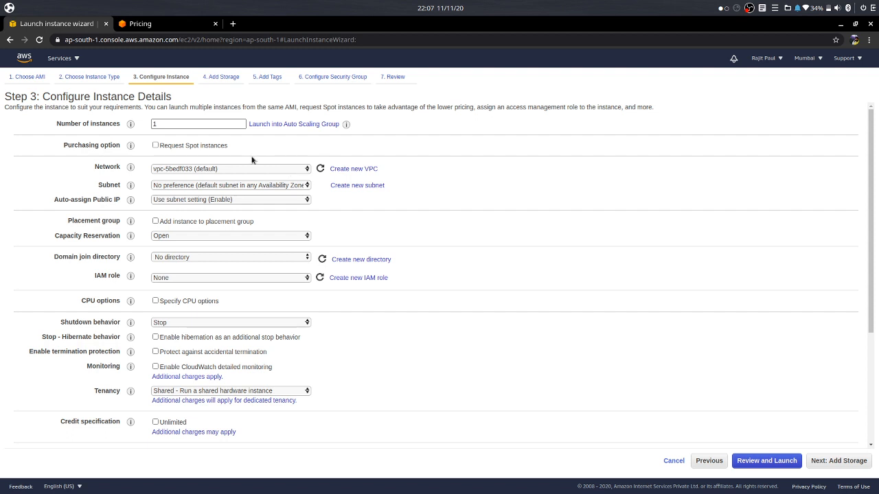
- Try 5 as the number of instances and preview the Spot instance purchasing option
{"action": "left_click", "coordinate": [174, 128]}
{"action": "double_click", "coordinate": [174, 127]}
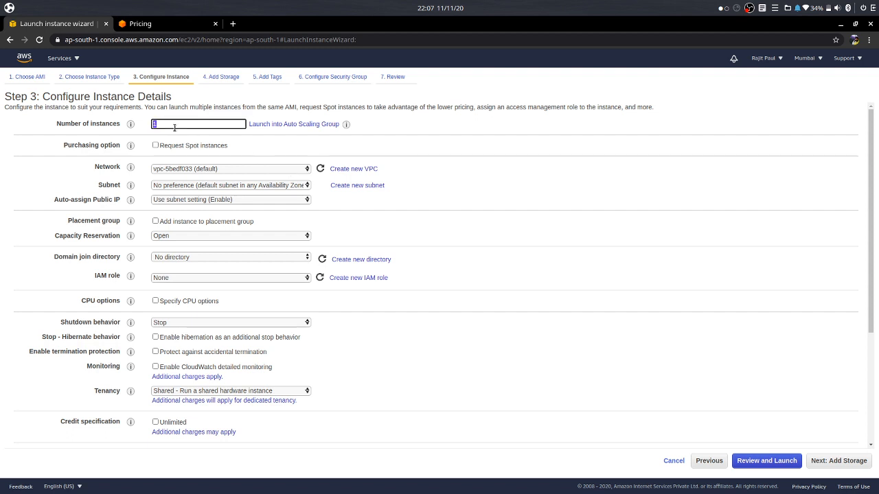
{"action": "type", "text": "5"}
{"action": "left_click", "coordinate": [156, 146]}
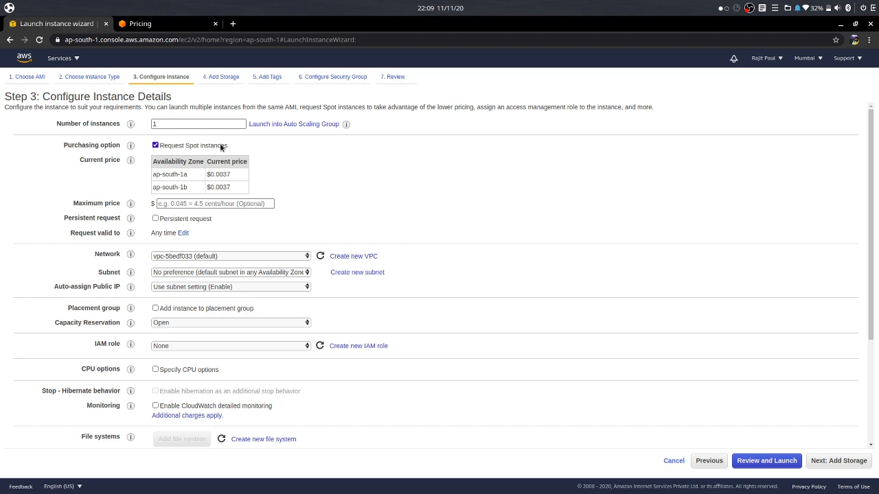
{"action": "left_click", "coordinate": [221, 147]}
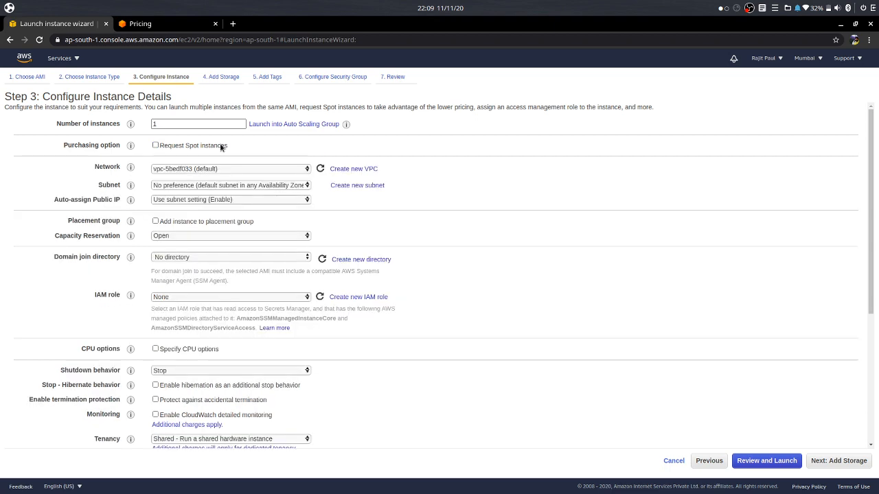
- Read the Pay-as-you-go details on the AWS Pricing page, then return to the pricing overview
{"action": "left_click", "coordinate": [165, 27]}
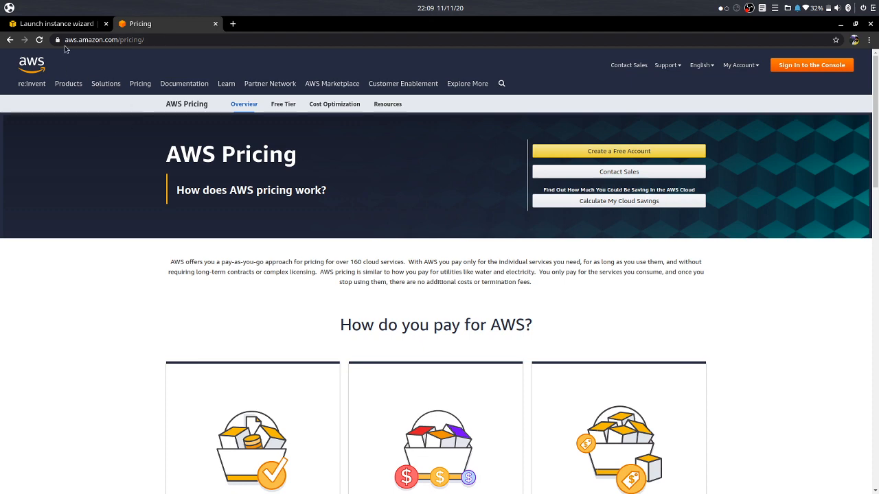
{"action": "scroll", "coordinate": [284, 368], "scroll_direction": "down", "scroll_amount": 4}
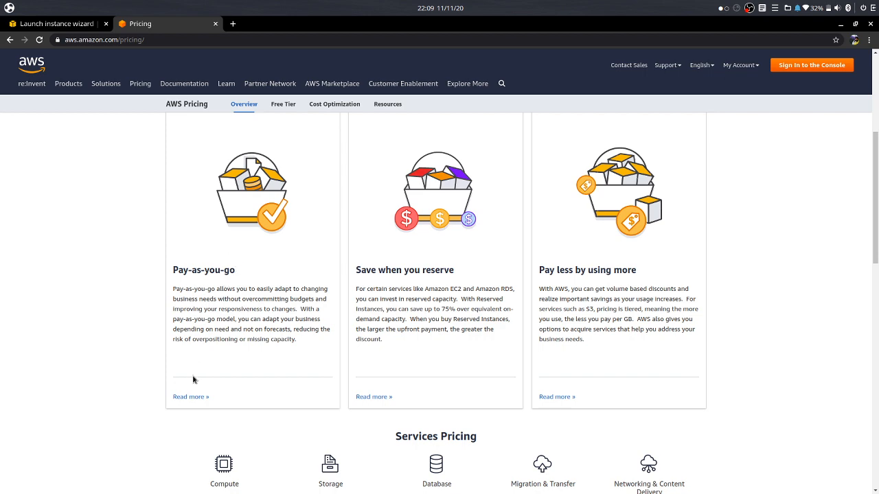
{"action": "left_click", "coordinate": [194, 398]}
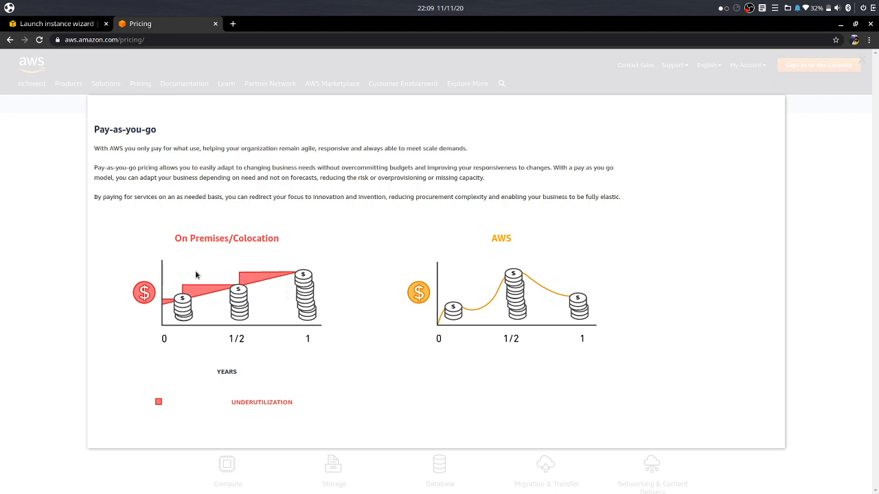
{"action": "left_click", "coordinate": [8, 40]}
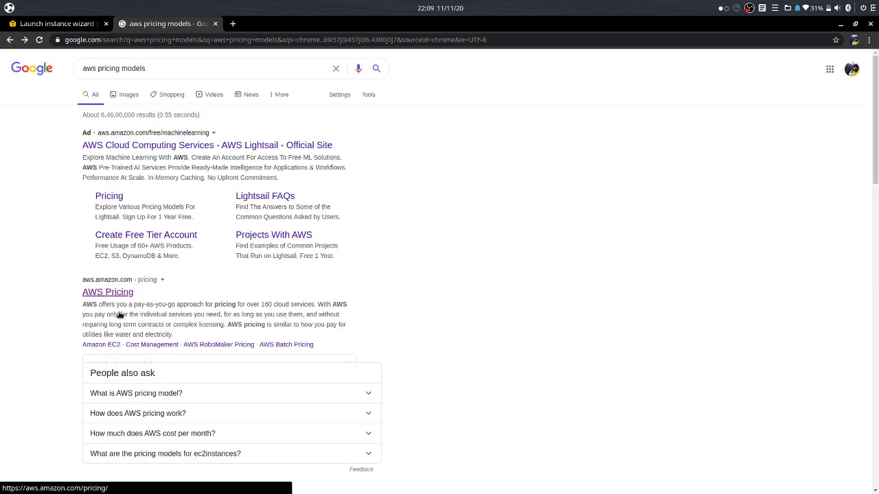
{"action": "left_click", "coordinate": [116, 296]}
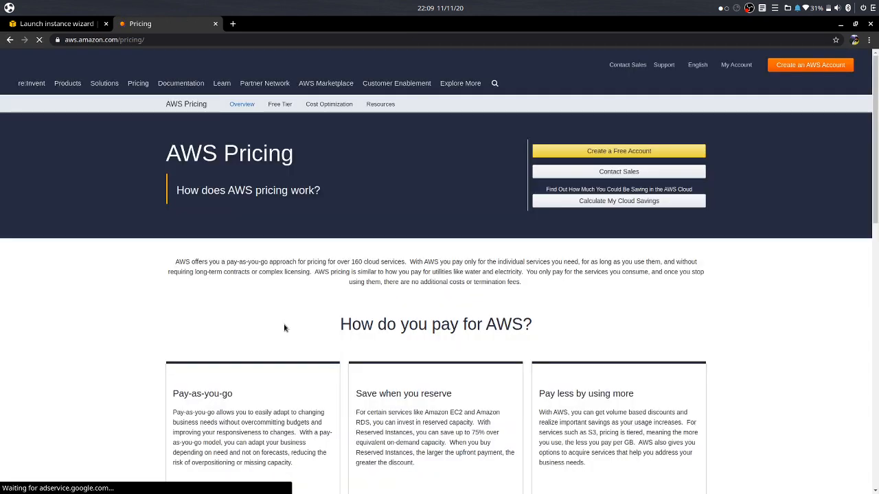
- Read the Save when you reserve details on the AWS Pricing page, and reload the pricing overview
{"action": "scroll", "coordinate": [405, 422], "scroll_direction": "down", "scroll_amount": 3}
{"action": "scroll", "coordinate": [405, 422], "scroll_direction": "down", "scroll_amount": 2}
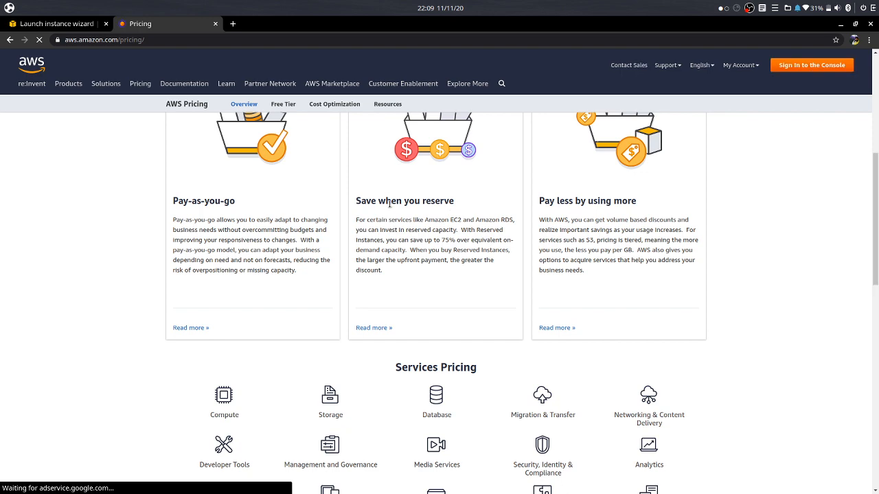
{"action": "scroll", "coordinate": [458, 209], "scroll_direction": "up", "scroll_amount": 2}
{"action": "scroll", "coordinate": [418, 364], "scroll_direction": "down", "scroll_amount": 1}
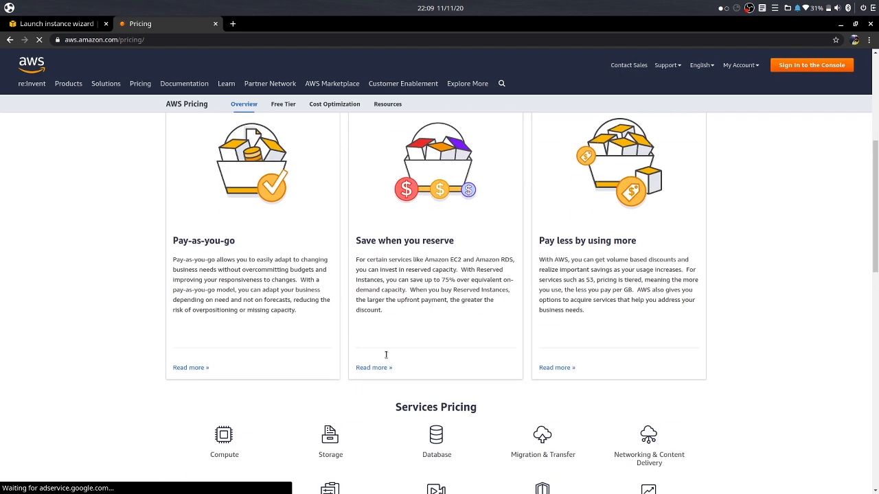
{"action": "left_click", "coordinate": [376, 369]}
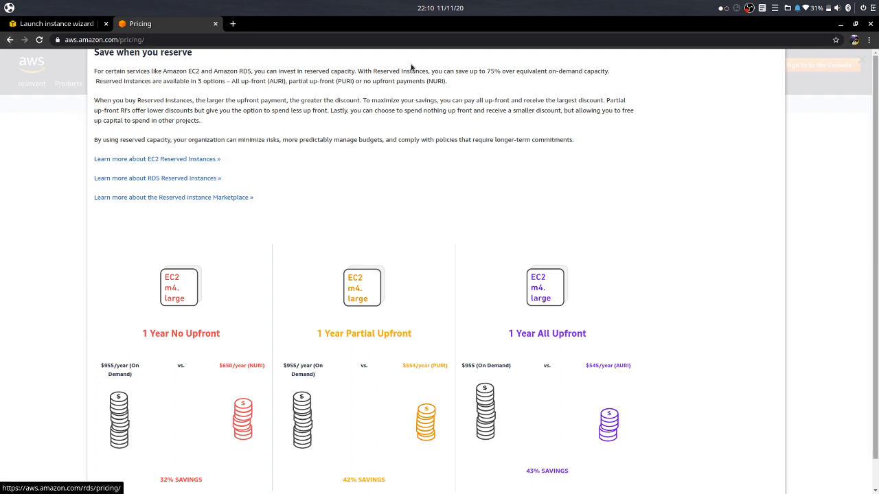
{"action": "left_click", "coordinate": [39, 39]}
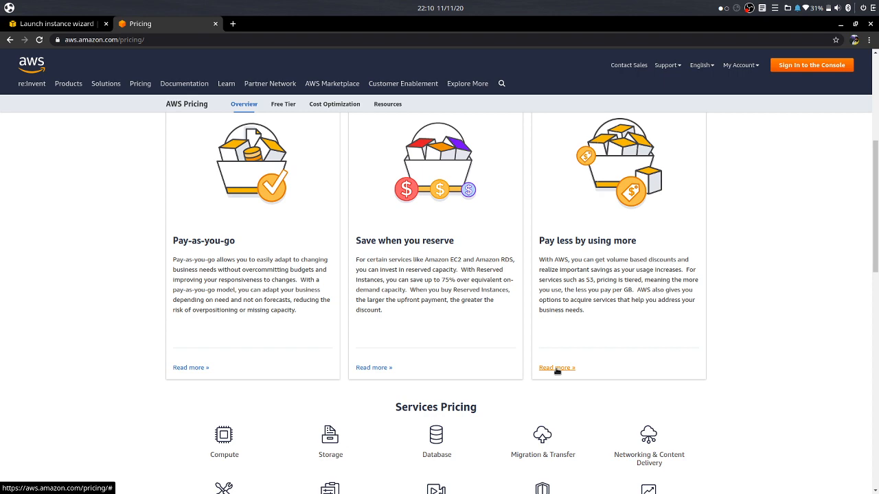
- Read the Pay less by using more details on the AWS Pricing page, then return to the launch instance wizard
{"action": "left_click", "coordinate": [557, 369]}
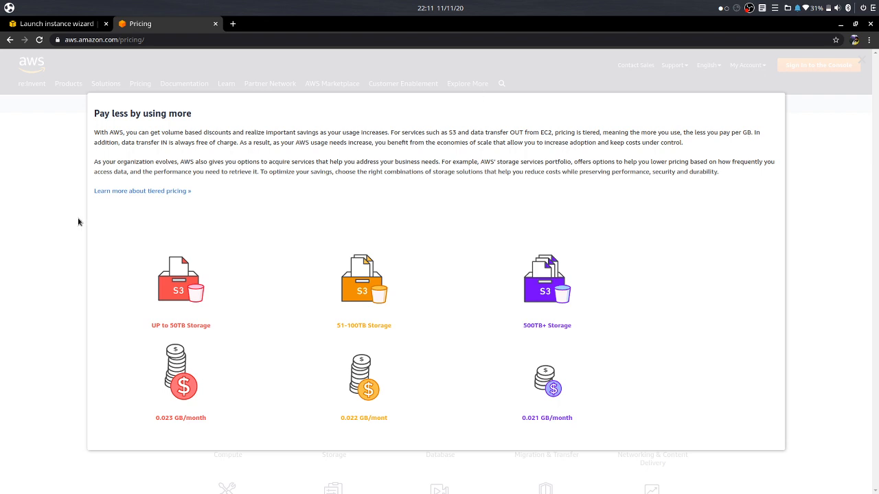
{"action": "left_click", "coordinate": [37, 26]}
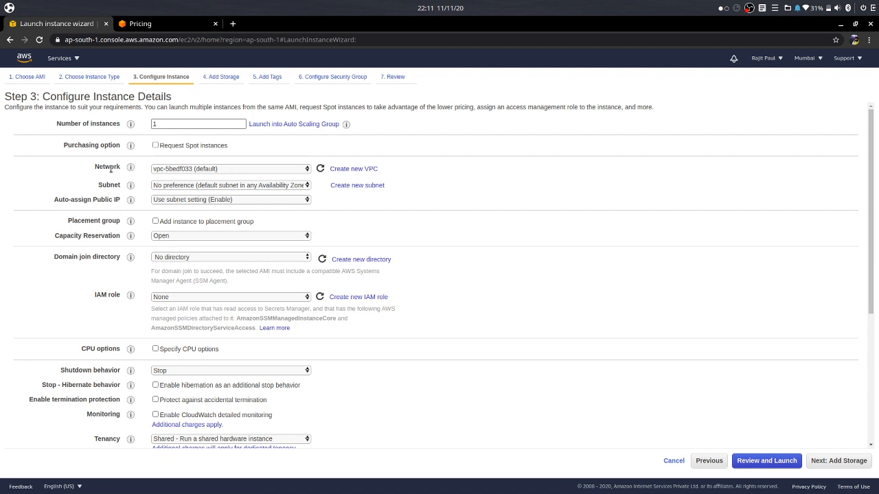
- Choose the default subnet in ap-south-1a and keep Auto-assign Public IP on Use subnet setting (Enable)
{"action": "left_click", "coordinate": [202, 187]}
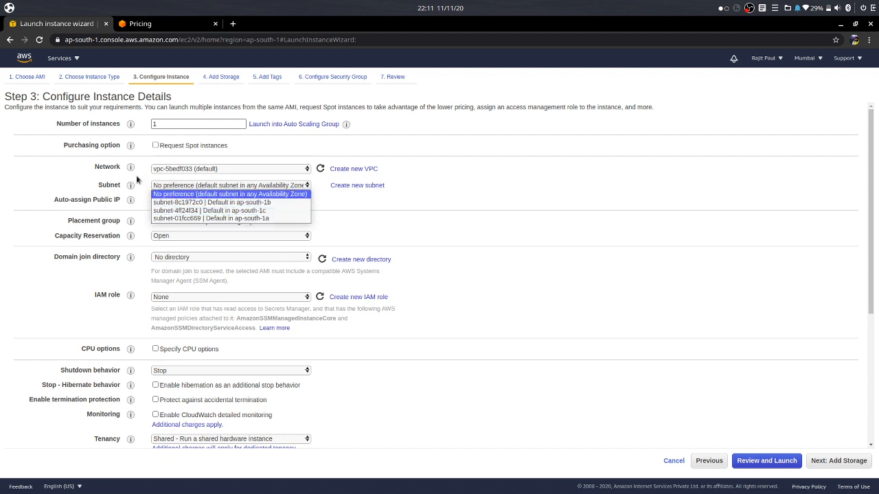
{"action": "left_click", "coordinate": [186, 218]}
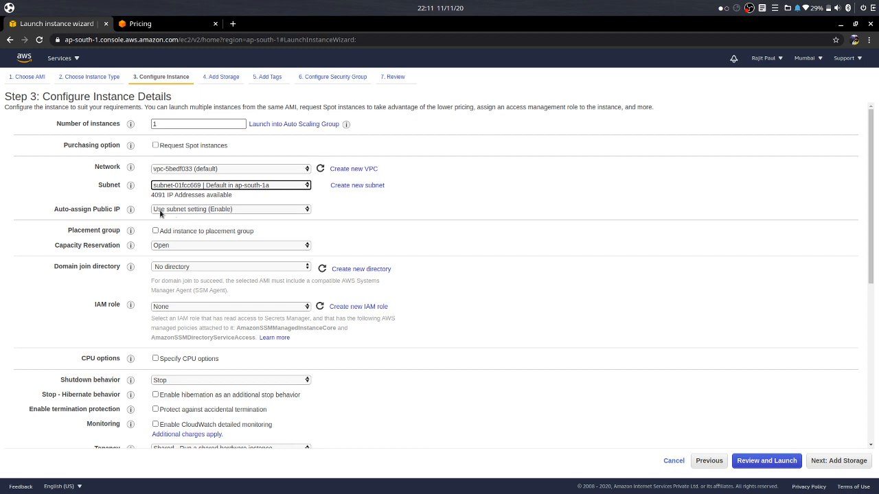
{"action": "left_click", "coordinate": [215, 210]}
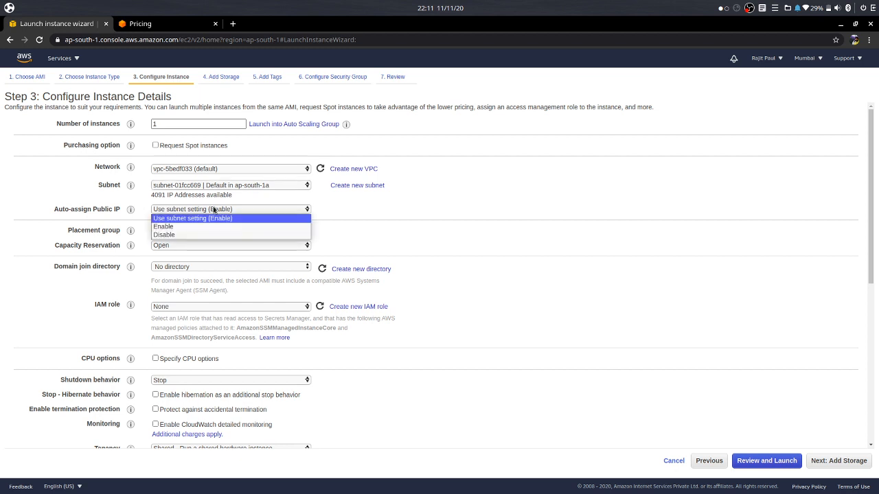
{"action": "left_click", "coordinate": [170, 213]}
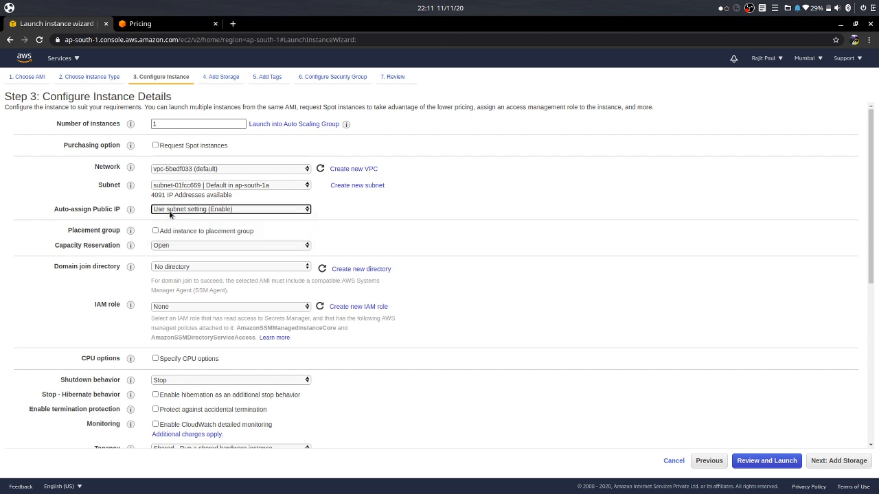
{"action": "left_click", "coordinate": [228, 211]}
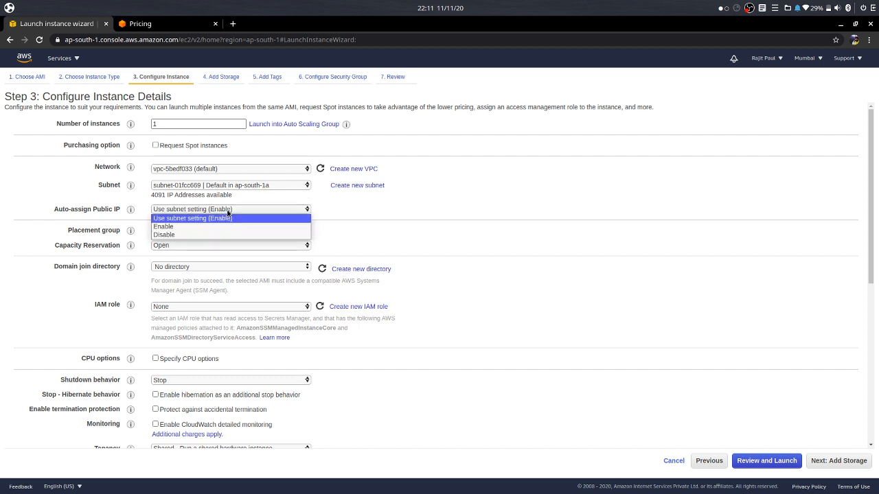
{"action": "left_click", "coordinate": [199, 219]}
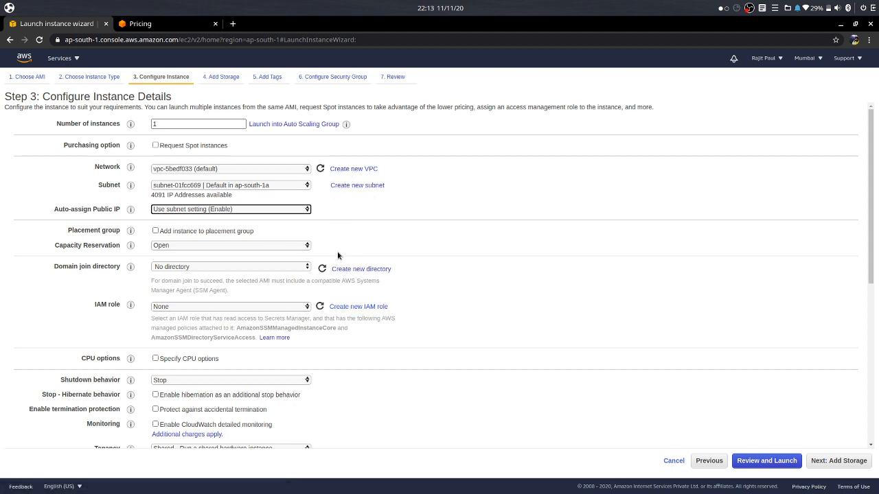
- Review the shutdown behavior options for the instance and keep Stop
{"action": "scroll", "coordinate": [260, 371], "scroll_direction": "down", "scroll_amount": 3}
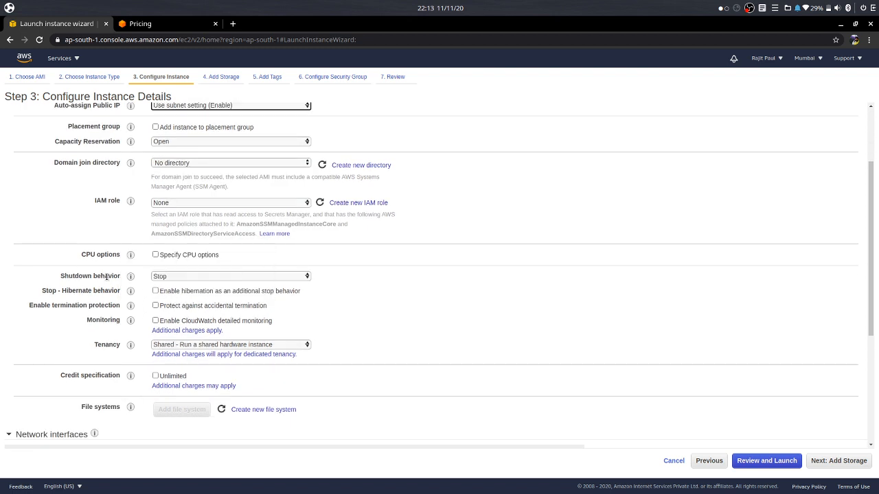
{"action": "left_click", "coordinate": [159, 277]}
{"action": "left_click", "coordinate": [159, 280]}
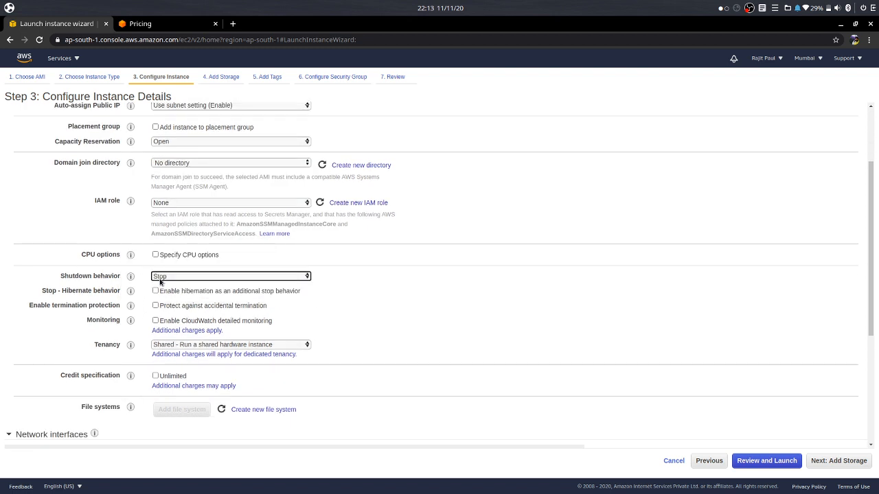
{"action": "left_click", "coordinate": [160, 280]}
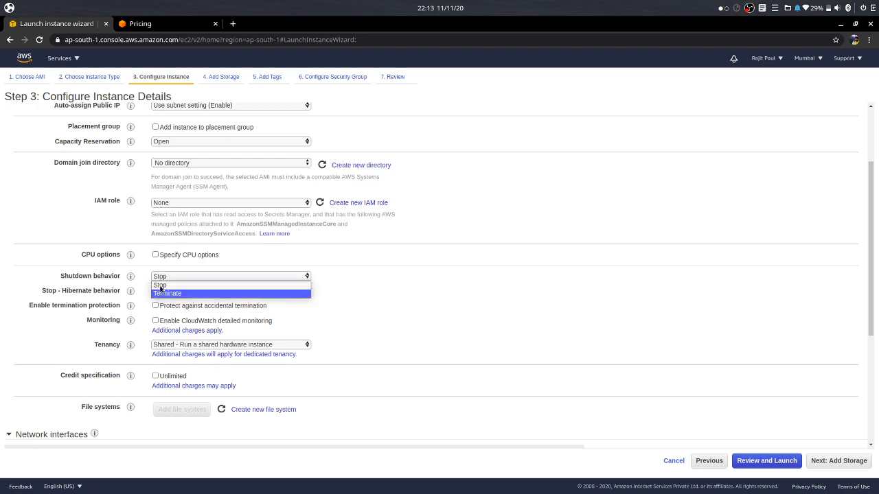
{"action": "left_click", "coordinate": [157, 276]}
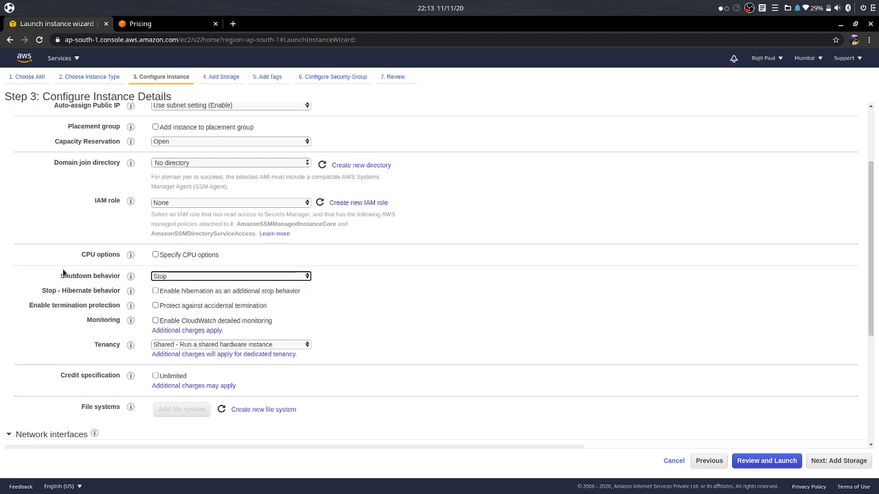
{"action": "left_click", "coordinate": [167, 277]}
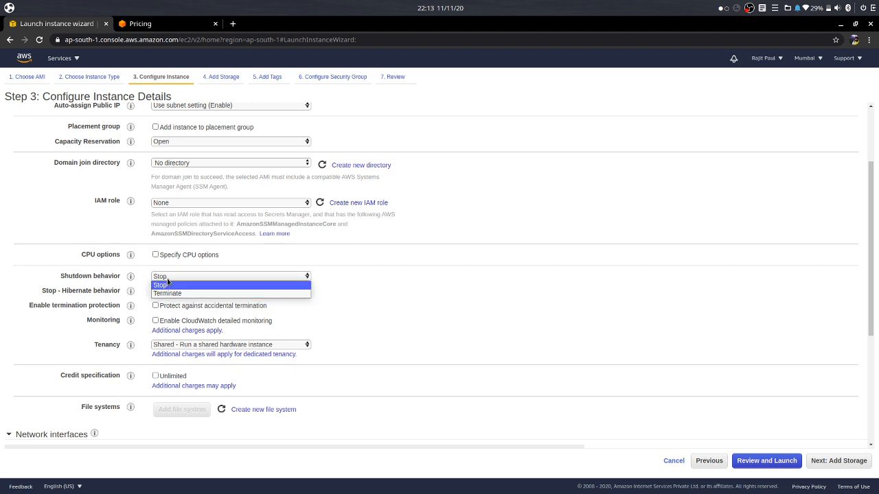
{"action": "left_click", "coordinate": [166, 285]}
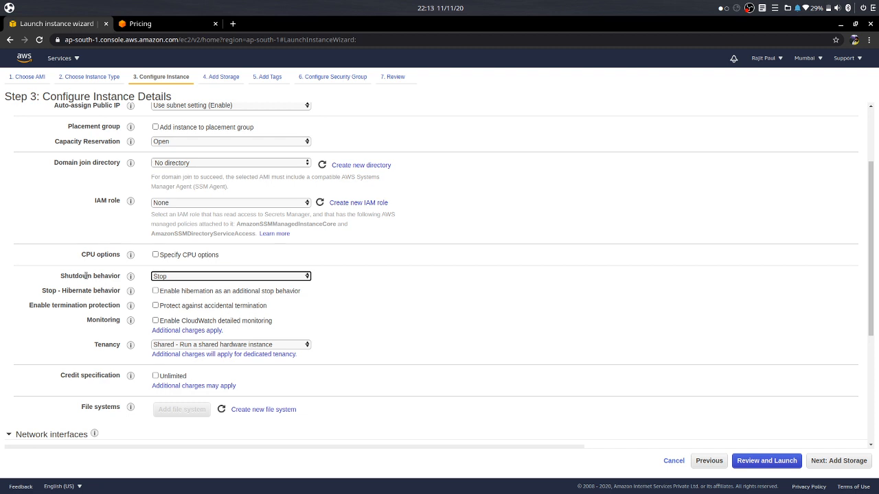
- Try Terminate as the shutdown behavior, then set it back to Stop
{"action": "left_click", "coordinate": [166, 278]}
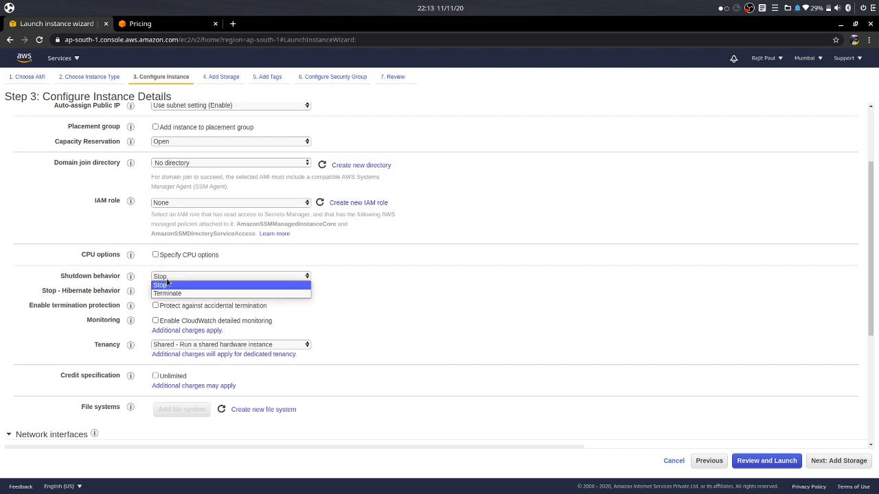
{"action": "left_click", "coordinate": [169, 294]}
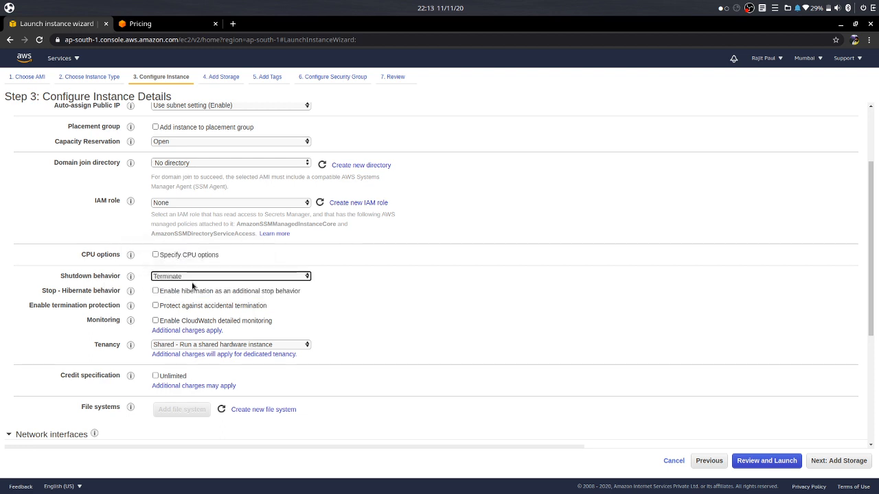
{"action": "left_click", "coordinate": [167, 277]}
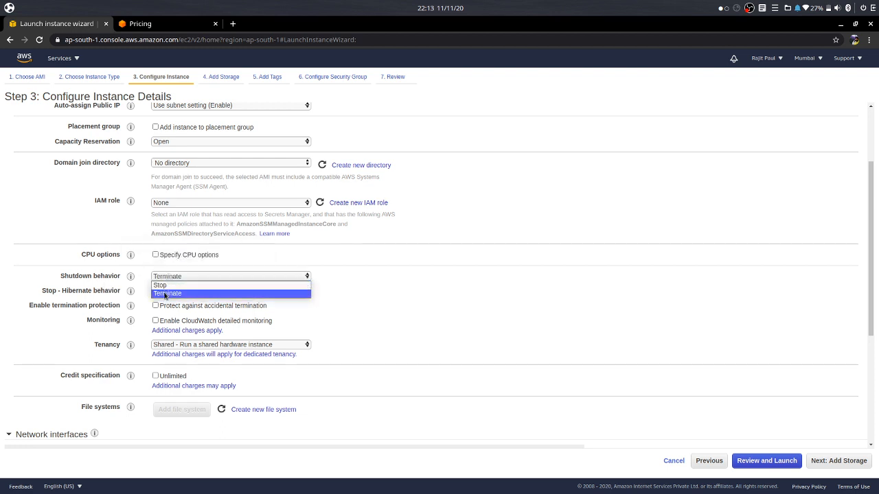
{"action": "left_click", "coordinate": [167, 293]}
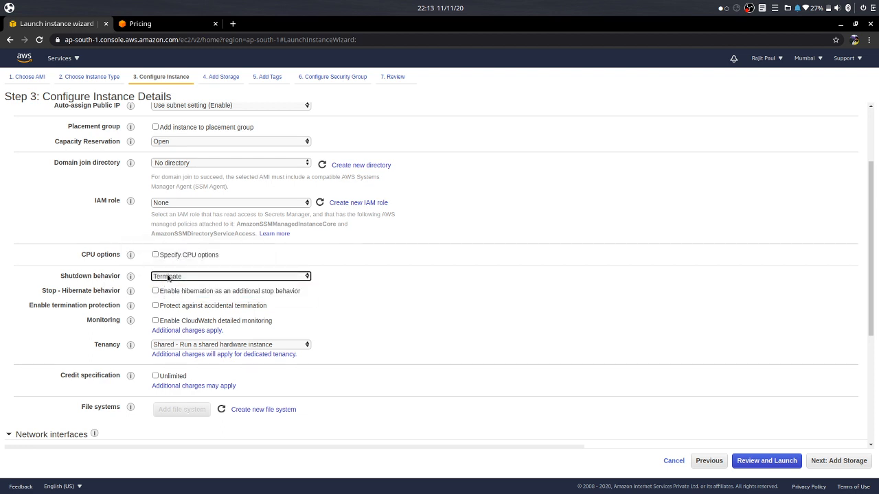
{"action": "left_click", "coordinate": [167, 278]}
{"action": "left_click", "coordinate": [166, 285]}
- Try enabling termination protection and CloudWatch detailed monitoring, switching each one off again
{"action": "left_click", "coordinate": [155, 305]}
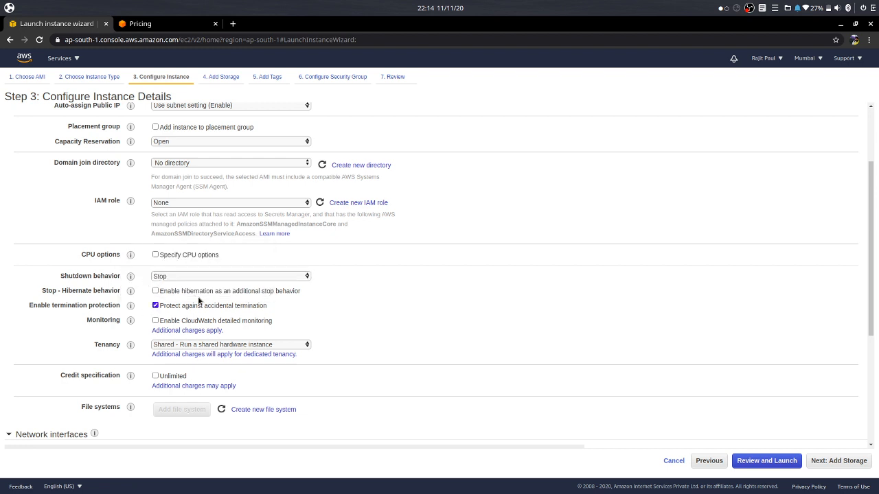
{"action": "mouse_move", "coordinate": [130, 303]}
{"action": "left_click", "coordinate": [155, 306]}
{"action": "left_click", "coordinate": [155, 321]}
{"action": "left_click", "coordinate": [155, 321]}
- Review the tenancy options, keep Shared, and open the help text's dedicated hosts and dedicated instances links in new tabs
{"action": "left_click", "coordinate": [166, 346]}
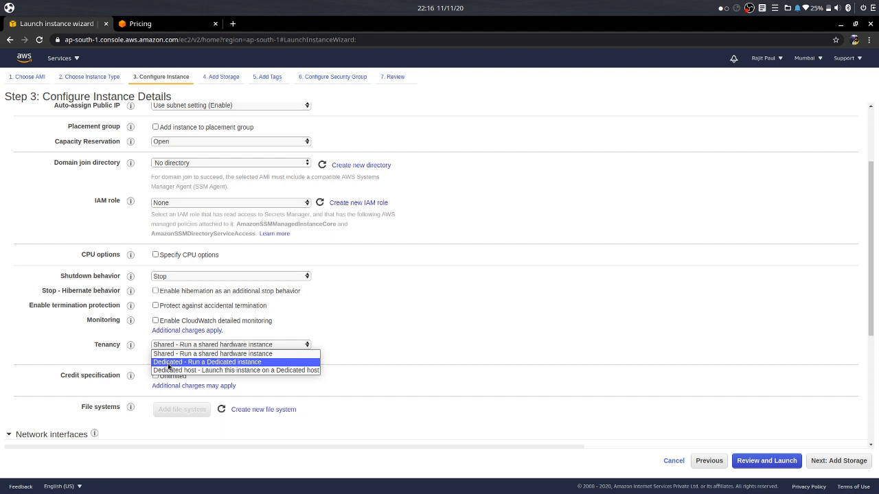
{"action": "left_click", "coordinate": [166, 353]}
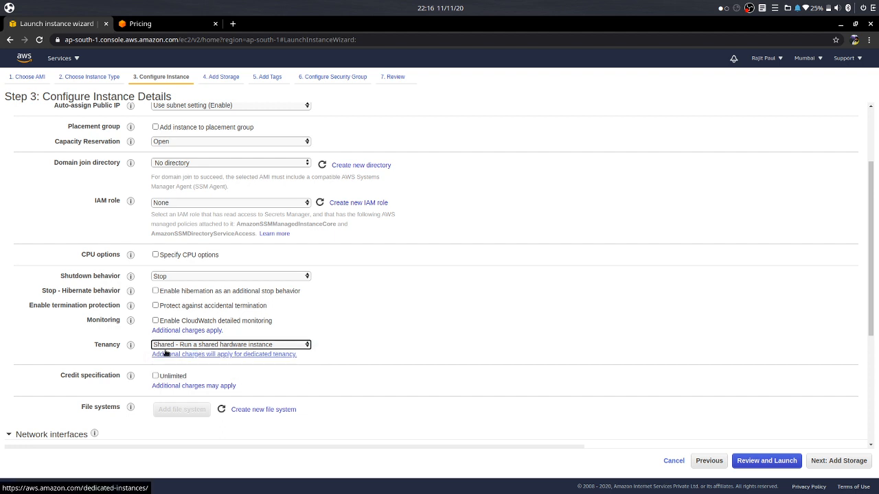
{"action": "mouse_move", "coordinate": [127, 345]}
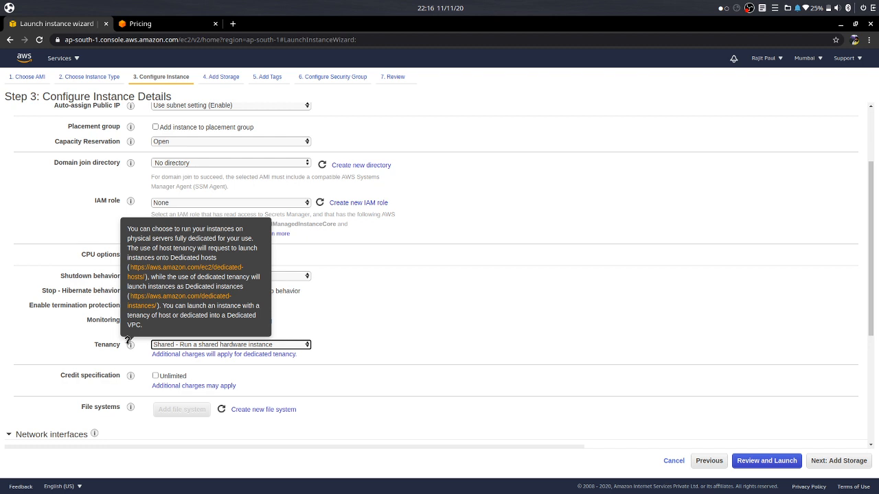
{"action": "right_click", "coordinate": [148, 269]}
{"action": "left_click", "coordinate": [160, 276]}
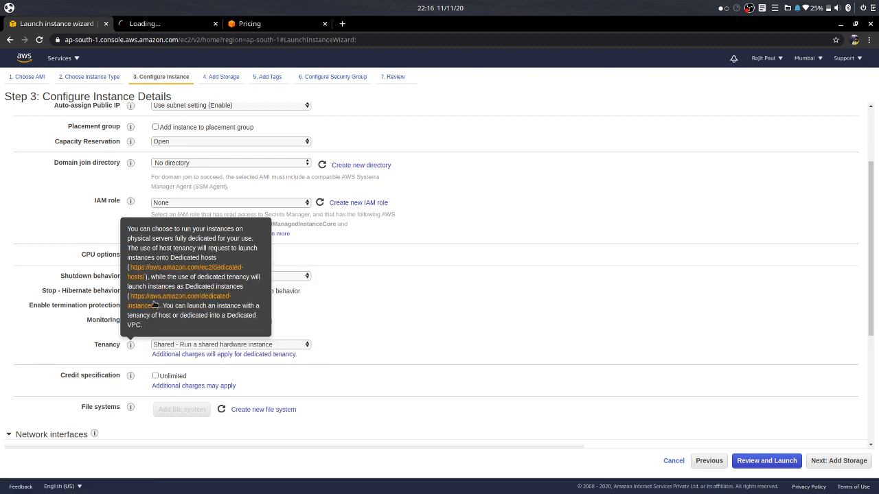
{"action": "right_click", "coordinate": [159, 301]}
{"action": "left_click", "coordinate": [179, 306]}
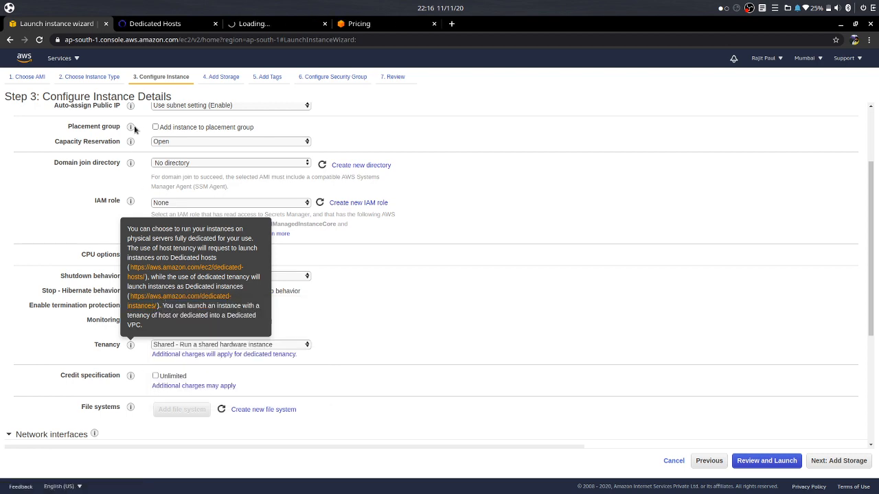
- Look over the Dedicated Hosts and Amazon EC2 Dedicated Instances pages, then return to the launch instance wizard
{"action": "left_click", "coordinate": [143, 25]}
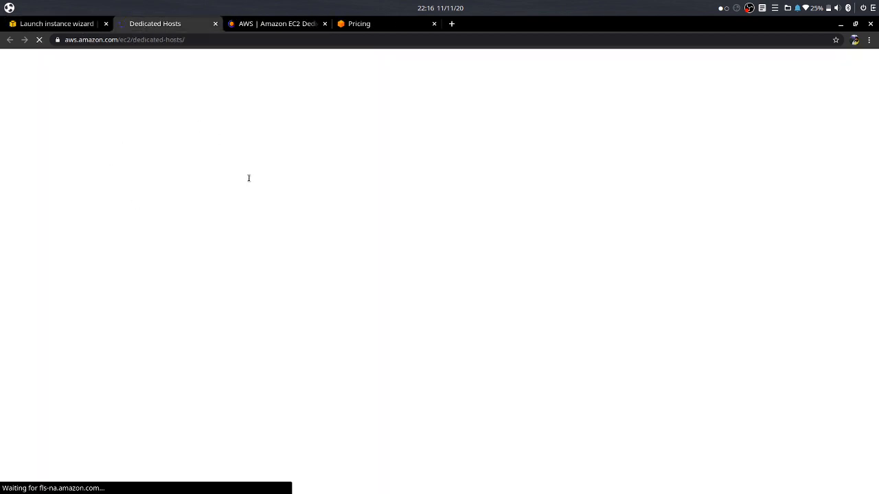
{"action": "scroll", "coordinate": [294, 160], "scroll_direction": "down", "scroll_amount": 3}
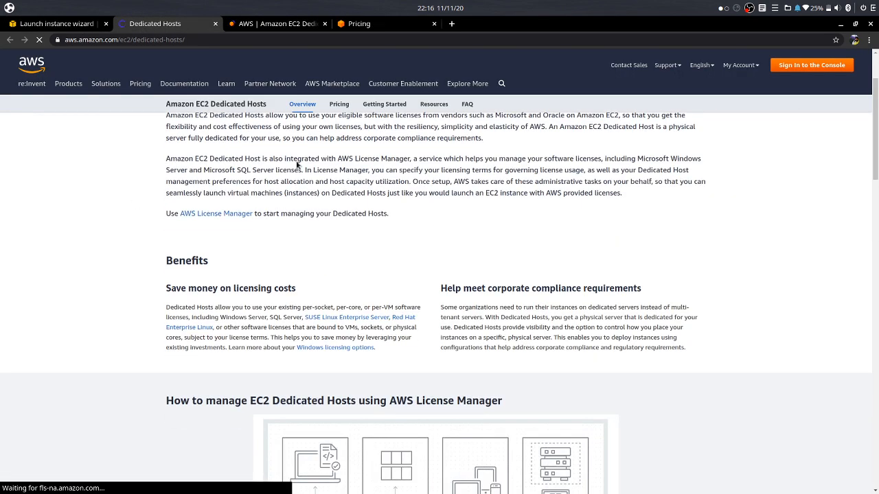
{"action": "left_click", "coordinate": [267, 28]}
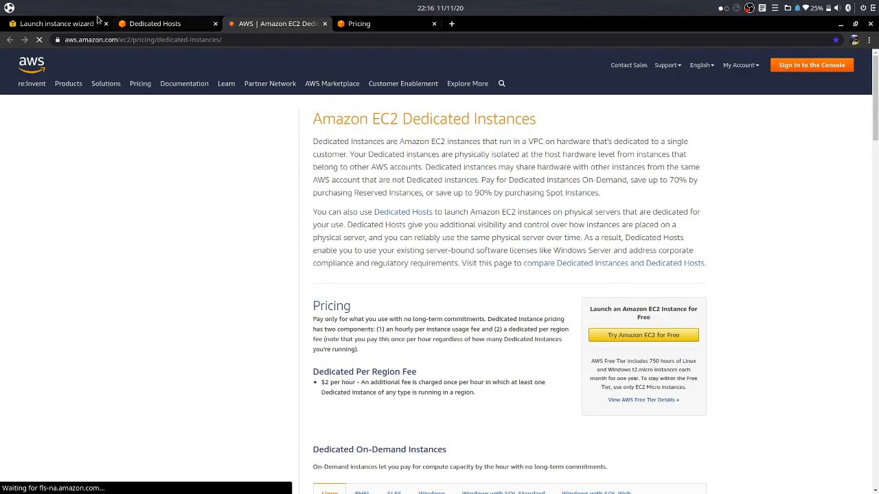
{"action": "left_click", "coordinate": [69, 24]}
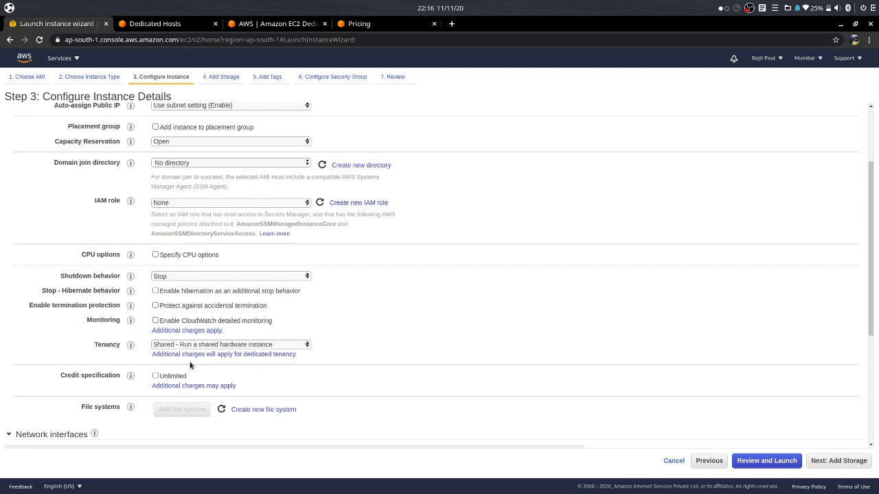
- Begin the user data script with the lines #!/bin/bash, yum install httpd -y and systemctl enable httpd
{"action": "scroll", "coordinate": [190, 365], "scroll_direction": "down", "scroll_amount": 2}
{"action": "scroll", "coordinate": [231, 375], "scroll_direction": "down", "scroll_amount": 5}
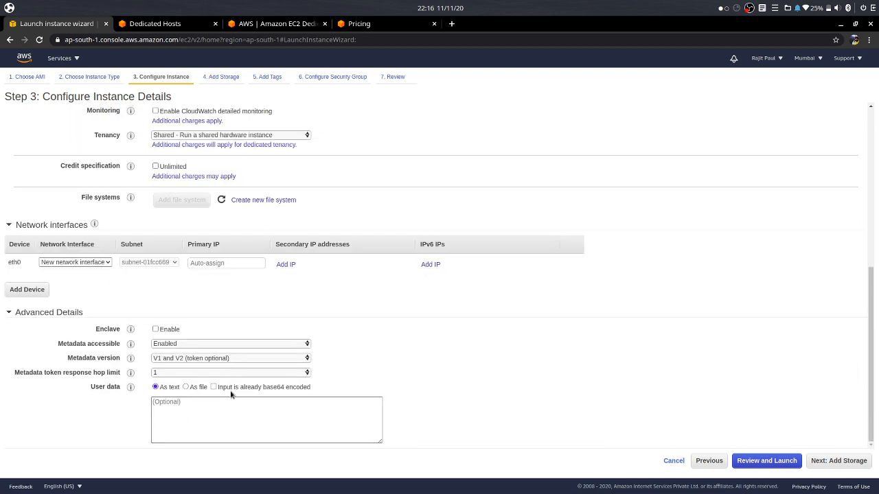
{"action": "left_click", "coordinate": [209, 411]}
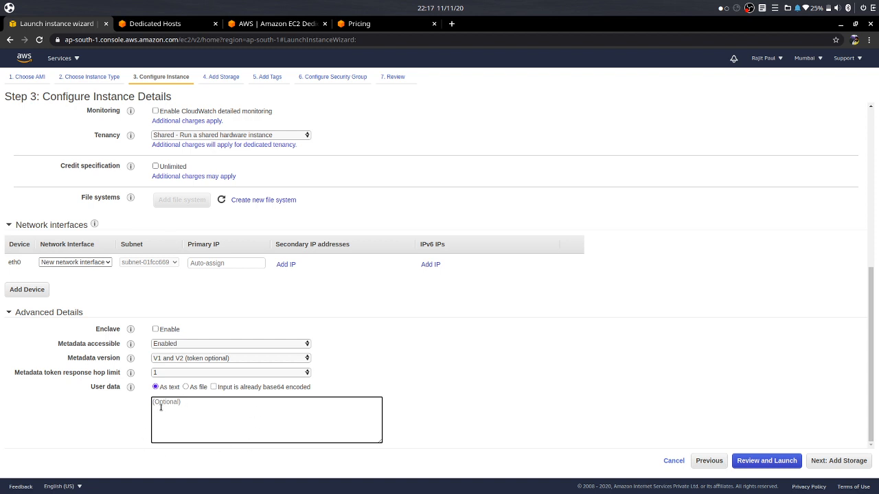
{"action": "type", "text": "#"}
{"action": "type", "text": "!/bin/bash "}
{"action": "type", "text": "yum insta"}
{"action": "type", "text": "ll "}
{"action": "type", "text": "httpd"}
{"action": "type", "text": " -y"}
{"action": "key", "text": "Return"}
{"action": "type", "text": "systemctl "}
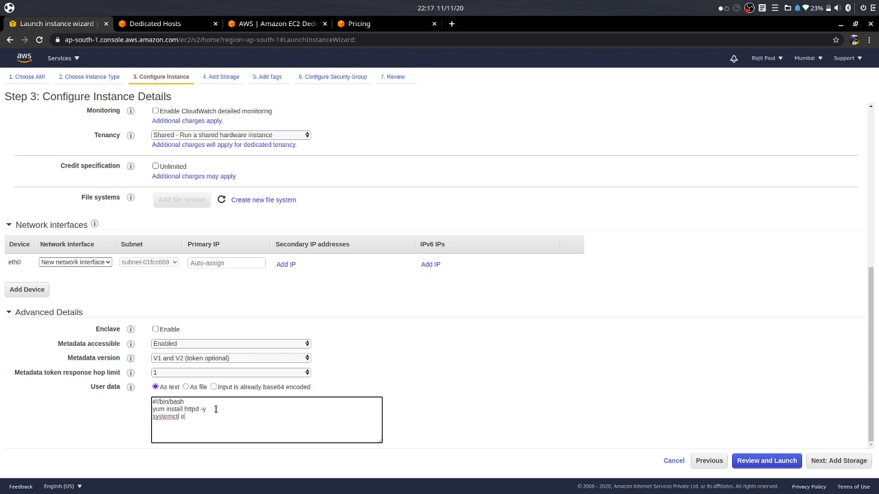
{"action": "type", "text": "enabl"}
{"action": "type", "text": "e httpd "}
- Add echo "HomePage" > /var/www/html/index.html and systemctl start httpd as the next lines of the user data script
{"action": "type", "text": "echo"}
{"action": "type", "text": " \"HomePage"}
{"action": "type", "text": "\" "}
{"action": "type", "text": "> /var/www"}
{"action": "type", "text": "/html/index.html "}
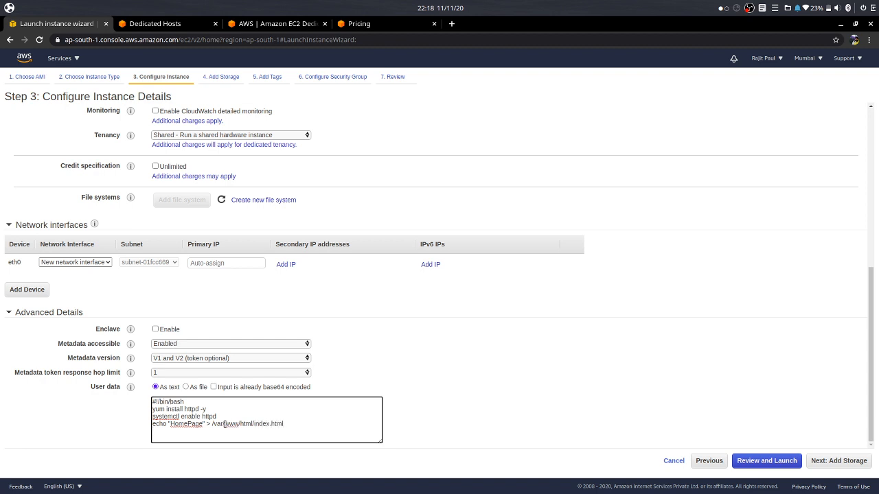
{"action": "type", "text": "systemctl start httpd"}
- Finish the instance details and proceed to the storage settings of the launch wizard
{"action": "left_click", "coordinate": [833, 464]}
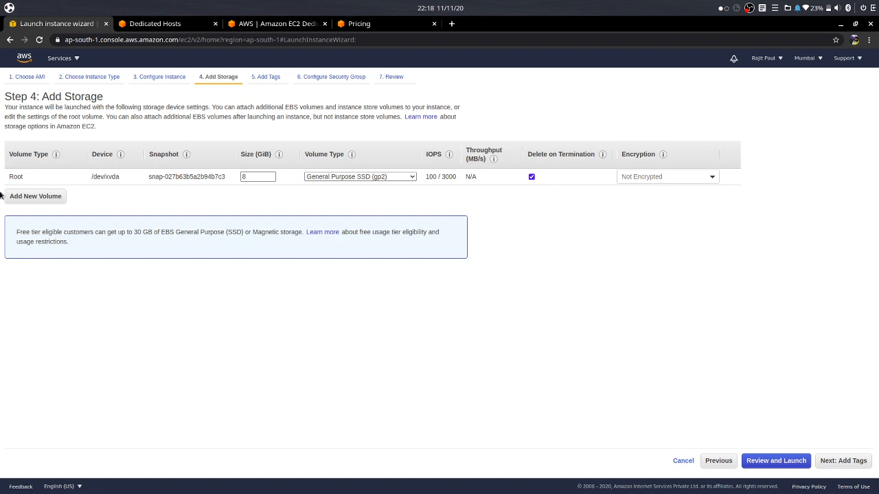
- Try adding a second EBS volume to look over its volume type options, and remove it again
{"action": "left_click", "coordinate": [50, 195]}
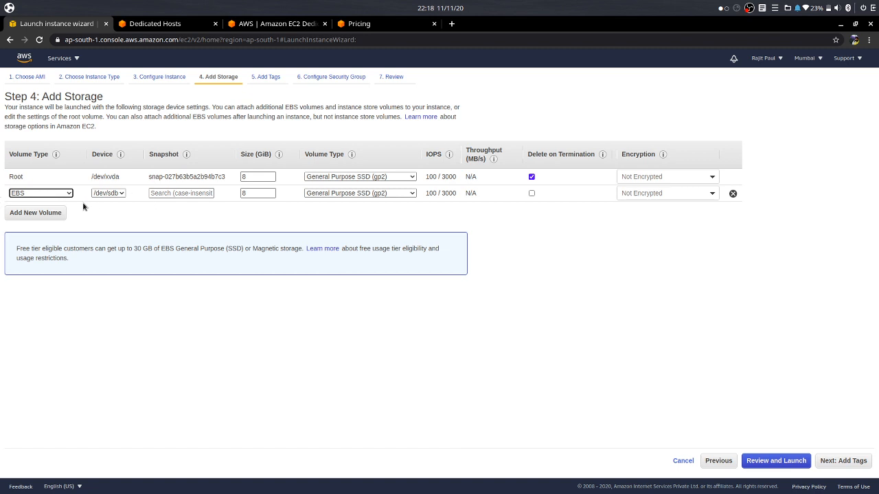
{"action": "left_click", "coordinate": [50, 193]}
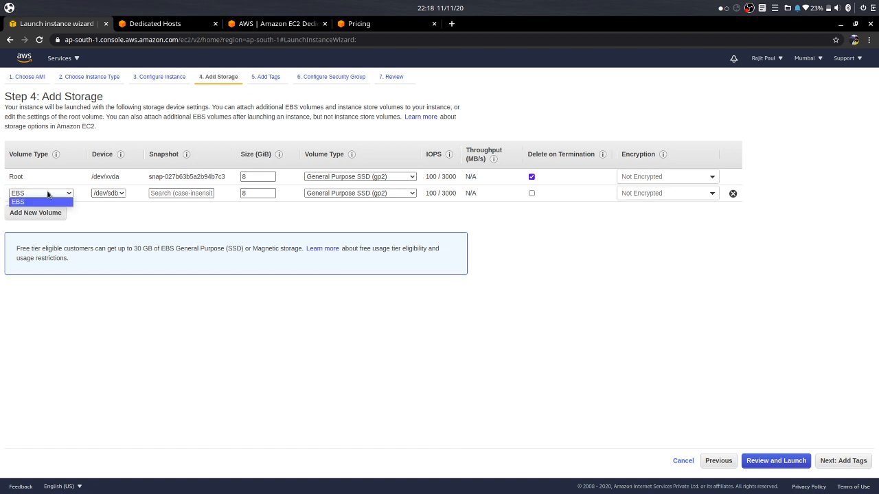
{"action": "left_click", "coordinate": [42, 203]}
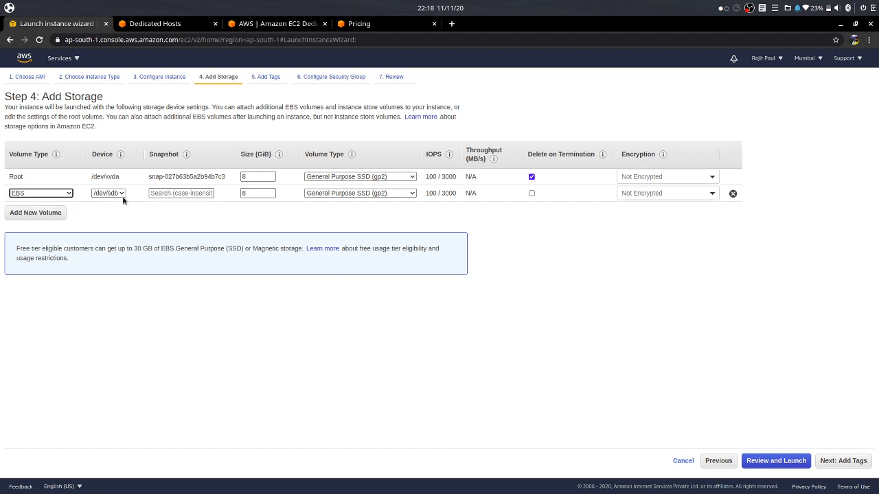
{"action": "left_click", "coordinate": [331, 195]}
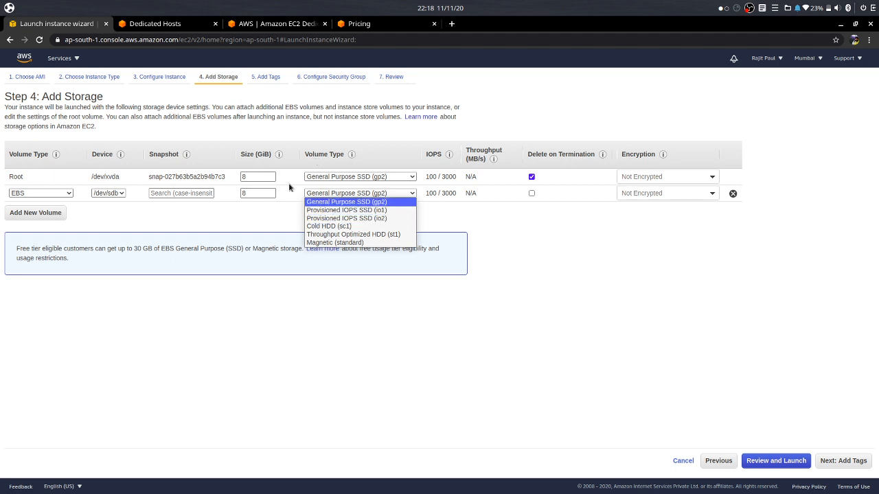
{"action": "left_click", "coordinate": [286, 234]}
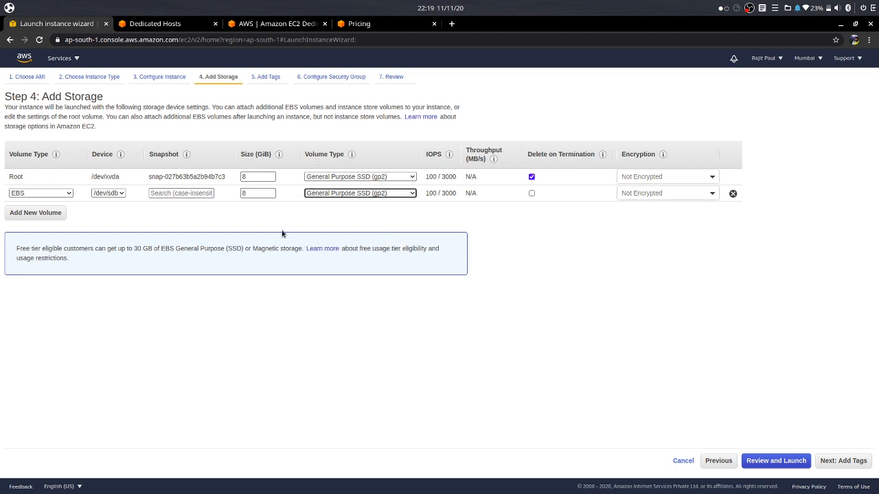
{"action": "left_click", "coordinate": [733, 195]}
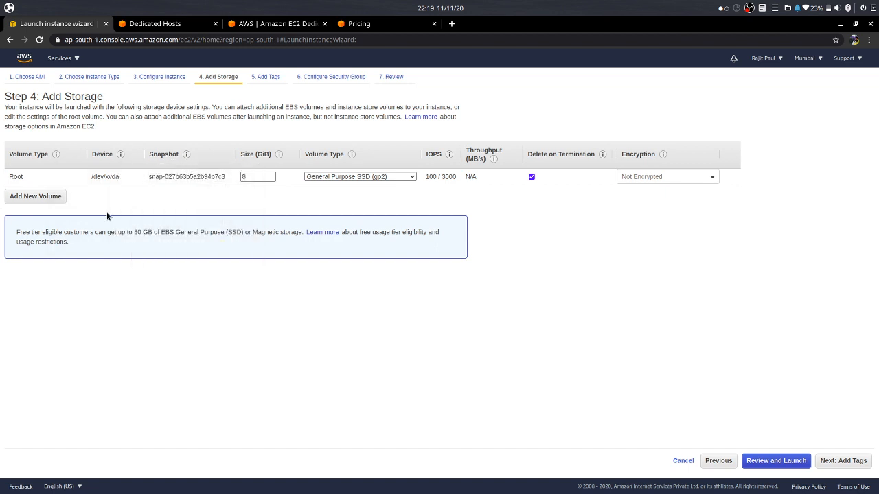
- Proceed to the tags step and add a Name tag with the value WebOS
{"action": "left_click", "coordinate": [844, 461]}
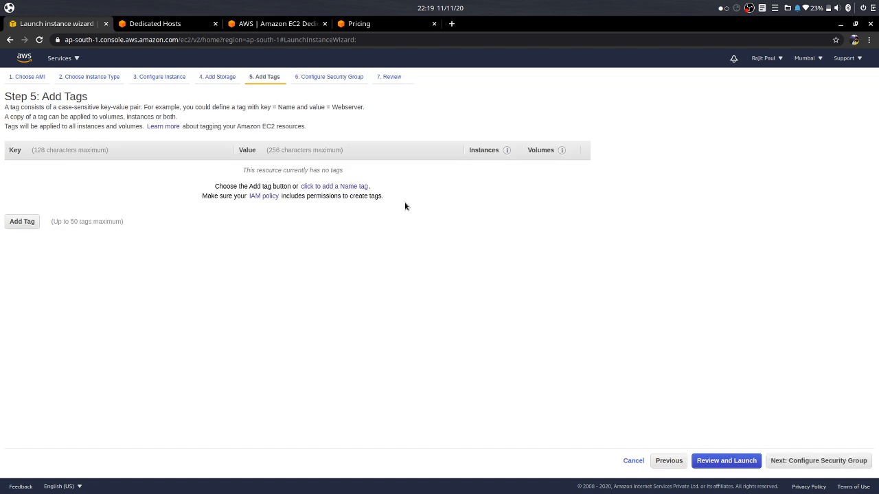
{"action": "left_click", "coordinate": [318, 188]}
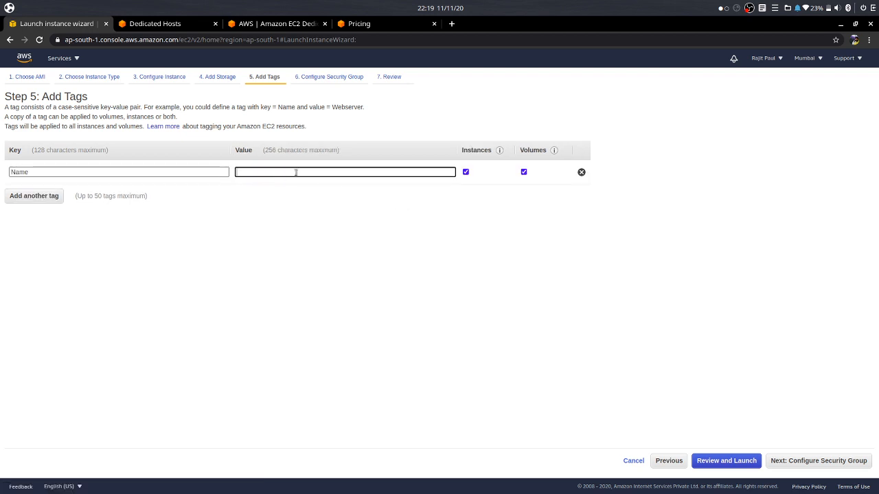
{"action": "type", "text": "We"}
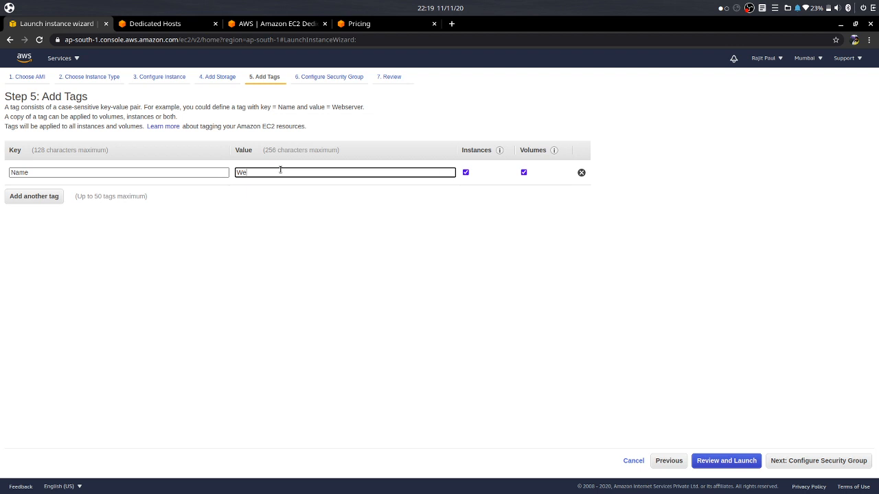
{"action": "type", "text": "bOS"}
- Add a second tag with the key Region and the value HeadQuarters
{"action": "left_click", "coordinate": [41, 197]}
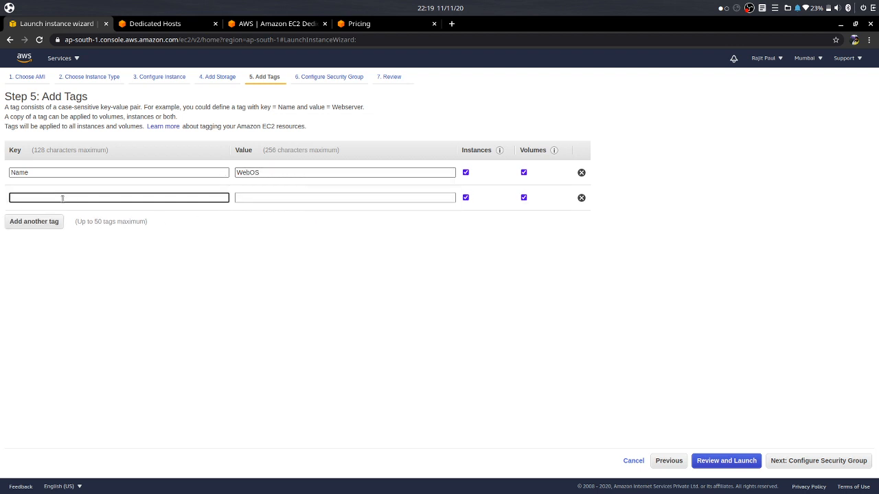
{"action": "type", "text": "Region"}
{"action": "key", "text": "Tab"}
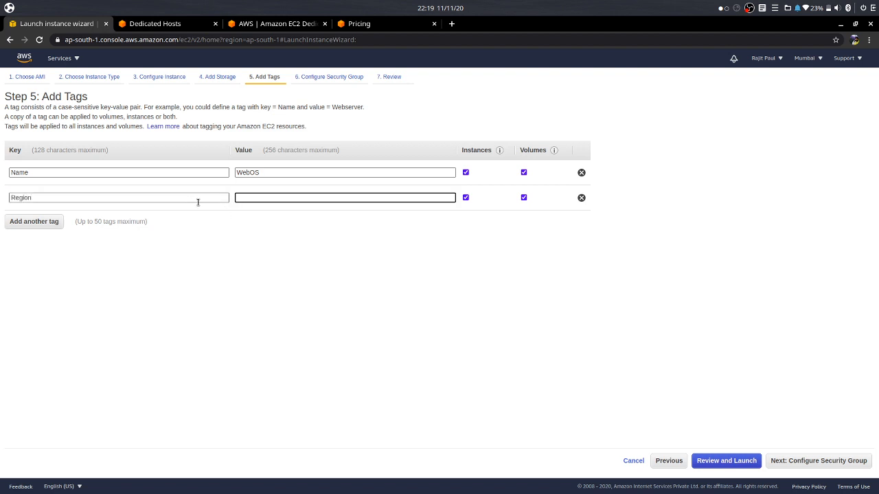
{"action": "type", "text": "HeadQuart"}
{"action": "type", "text": "ers"}
{"action": "key", "text": "BackSpace"}
{"action": "type", "text": "rs"}
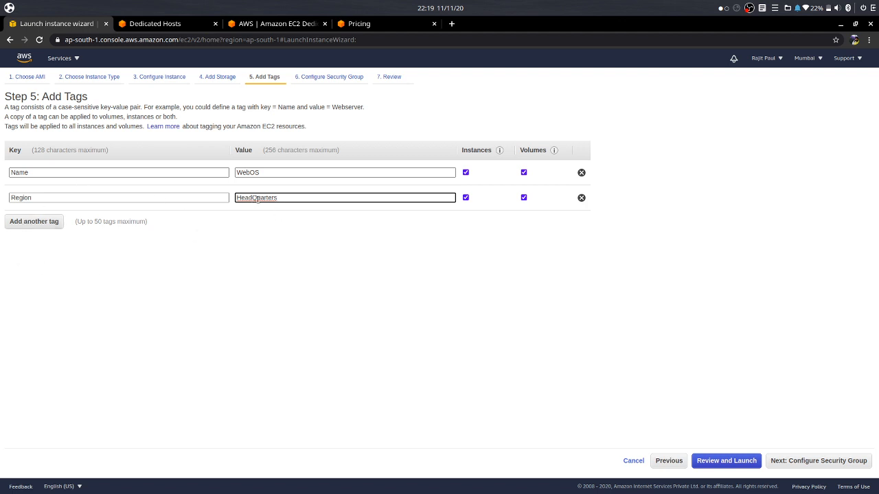
- Add a third tag with the key Department and the value Security
{"action": "left_click", "coordinate": [33, 221]}
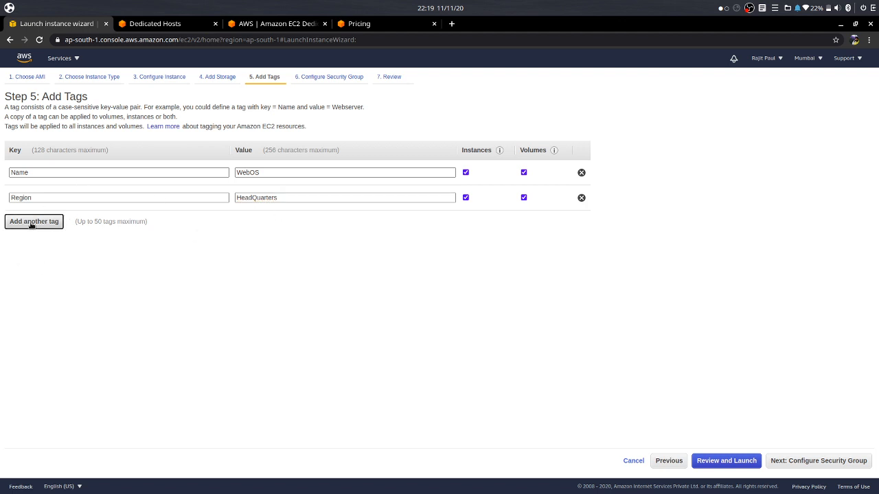
{"action": "type", "text": "Depar"}
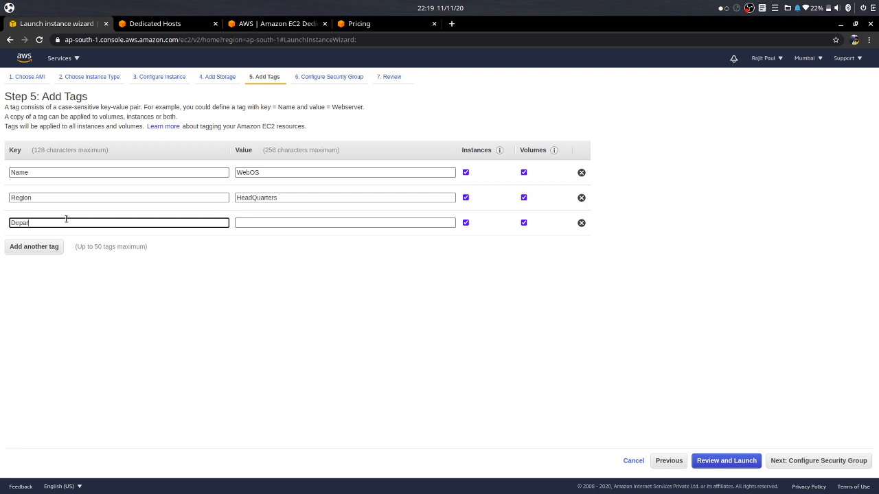
{"action": "type", "text": "tment"}
{"action": "left_click", "coordinate": [257, 222]}
{"action": "type", "text": "Sec"}
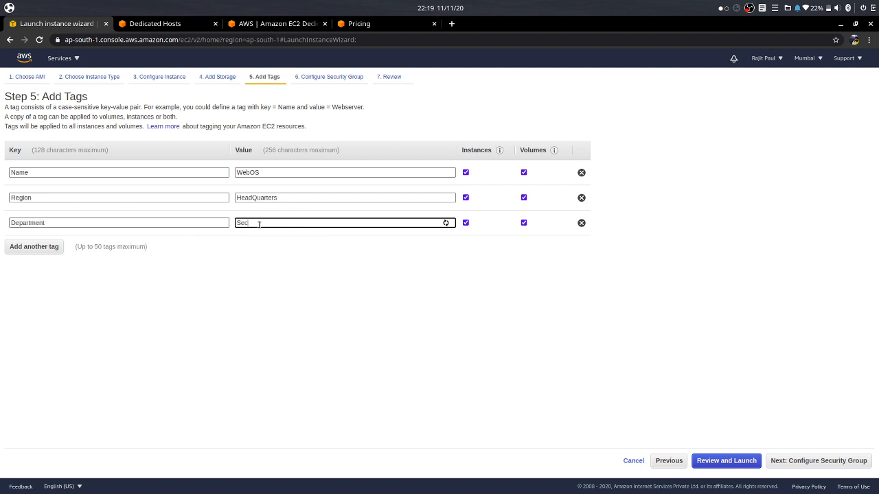
{"action": "type", "text": "urity"}
- Proceed to the security group settings, look over the existing groups, and keep the option to create a new security group
{"action": "left_click", "coordinate": [791, 461]}
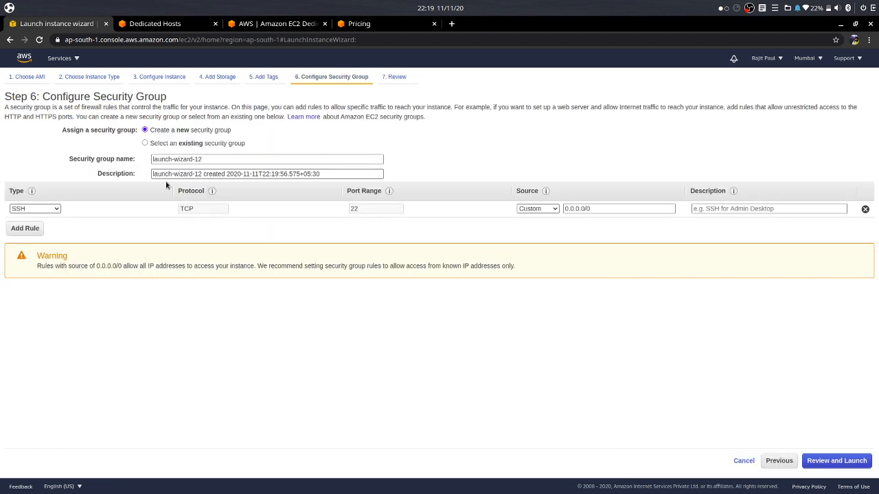
{"action": "left_click", "coordinate": [177, 143]}
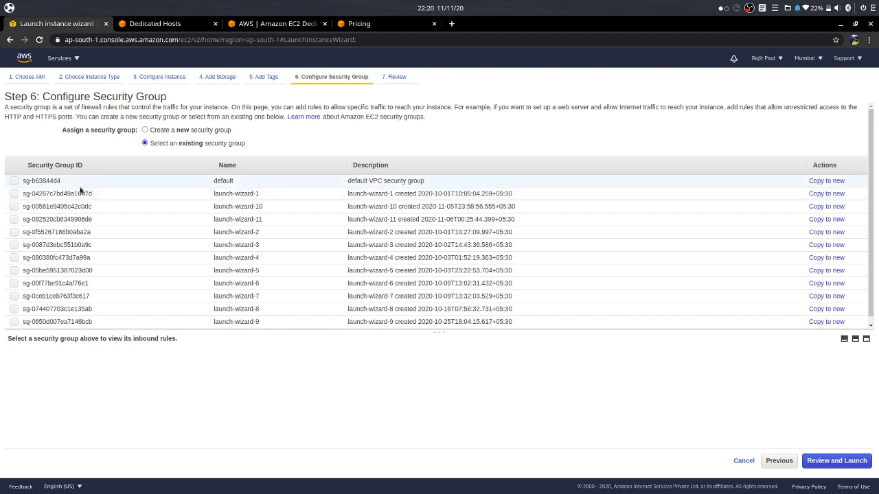
{"action": "left_click", "coordinate": [168, 131]}
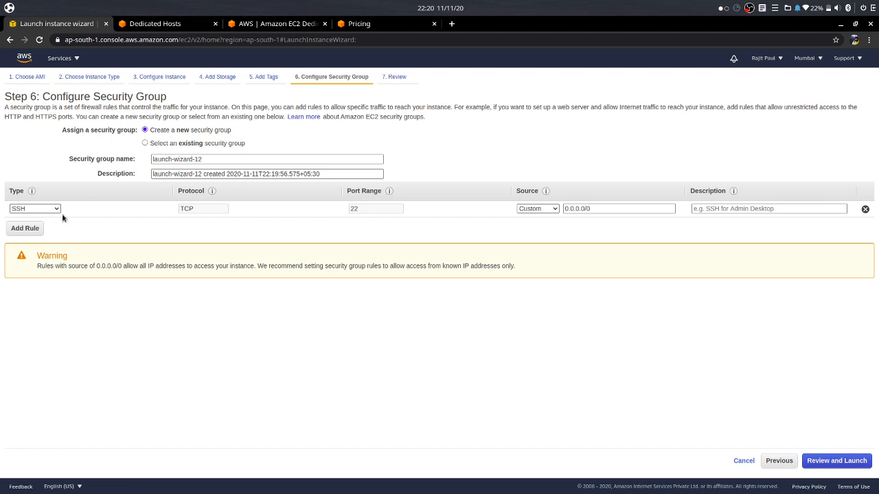
- Change the new security group's SSH rule to HTTP with the source set to Anywhere
{"action": "left_click", "coordinate": [41, 211]}
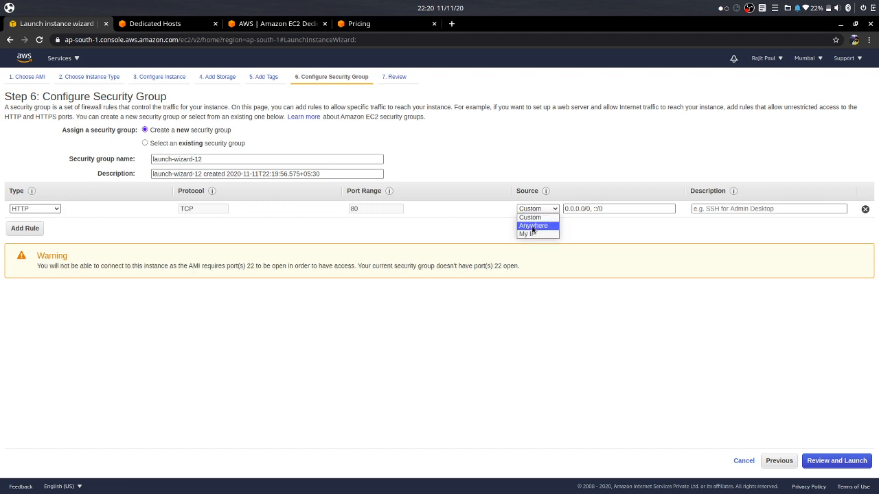
{"action": "left_click", "coordinate": [532, 226]}
{"action": "left_click", "coordinate": [532, 229]}
- Try a second security group rule allowing All traffic from Anywhere, and remove that rule
{"action": "left_click", "coordinate": [16, 228]}
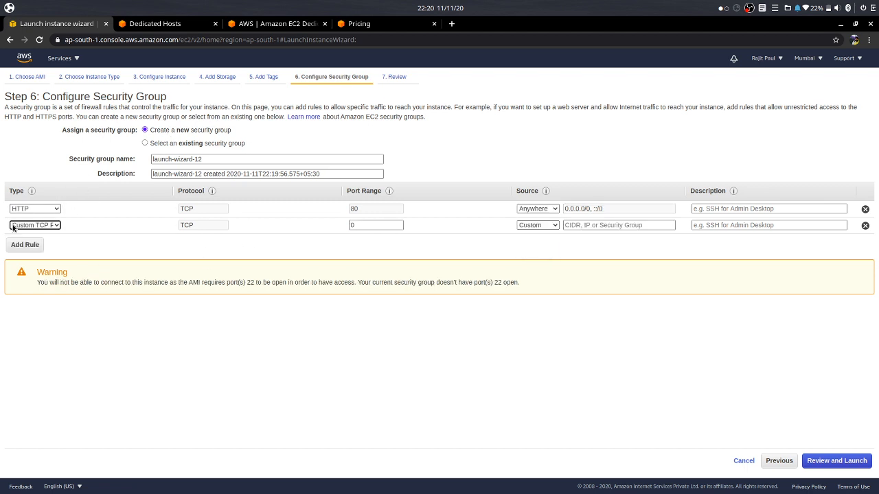
{"action": "left_click", "coordinate": [40, 226]}
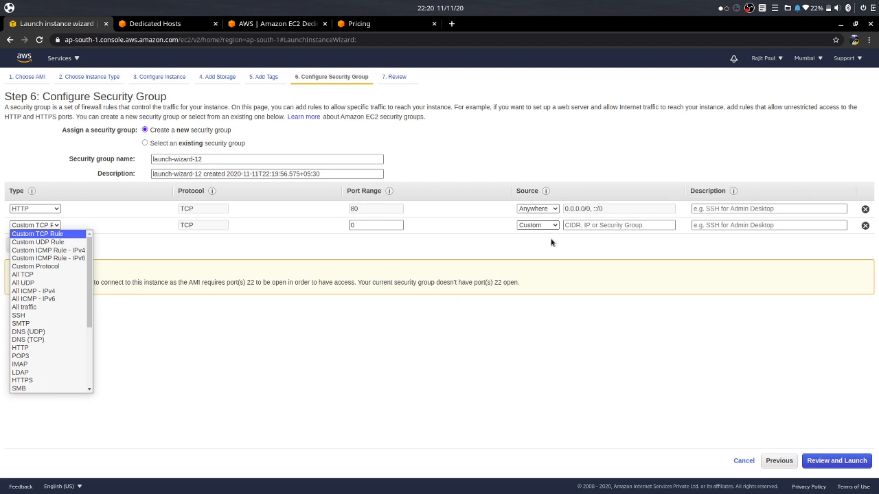
{"action": "left_click", "coordinate": [530, 230]}
{"action": "left_click", "coordinate": [531, 229]}
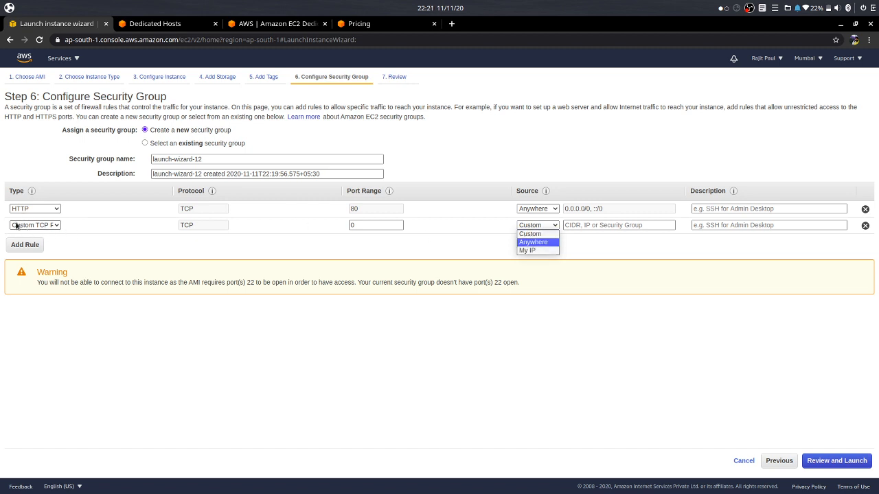
{"action": "left_click", "coordinate": [46, 228]}
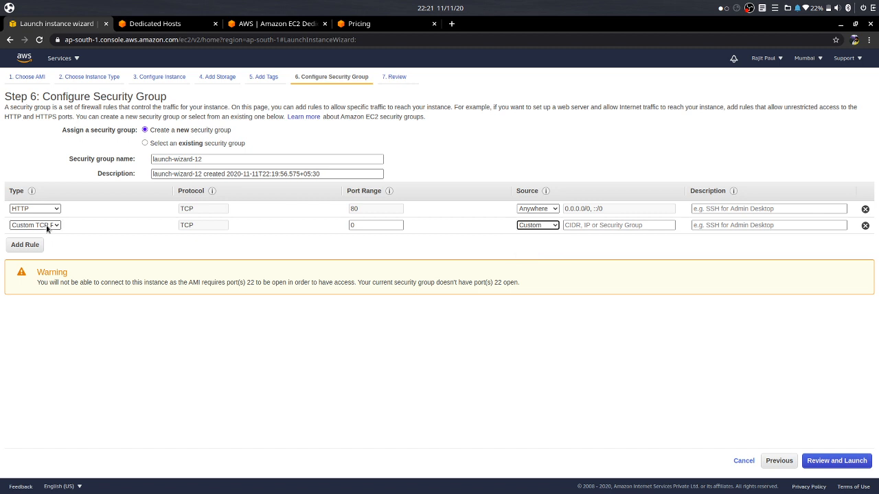
{"action": "left_click", "coordinate": [46, 228]}
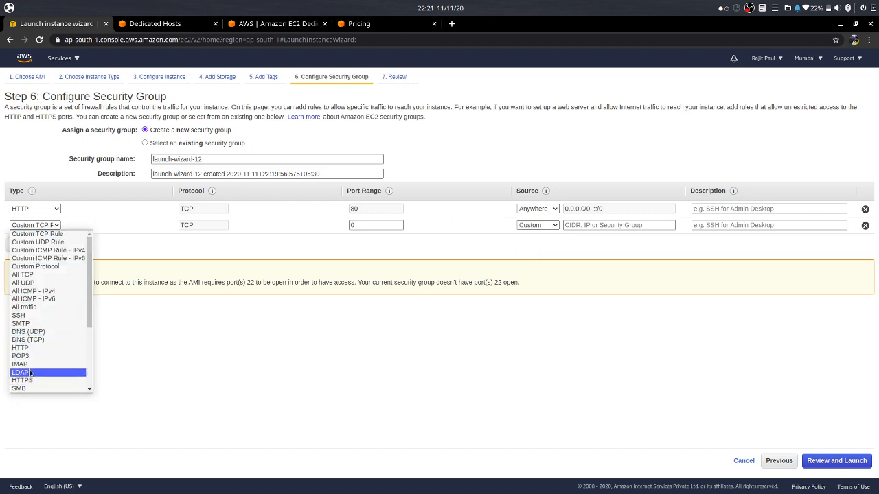
{"action": "left_click", "coordinate": [31, 307]}
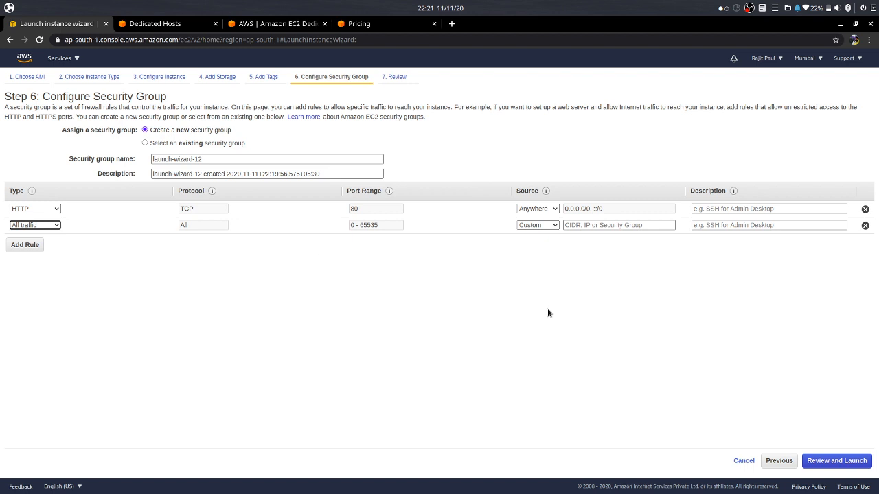
{"action": "left_click", "coordinate": [539, 225]}
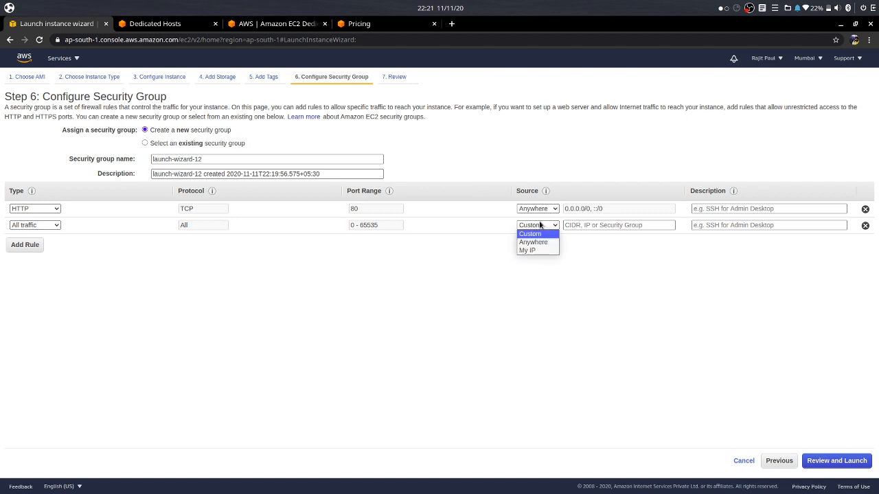
{"action": "left_click", "coordinate": [532, 242]}
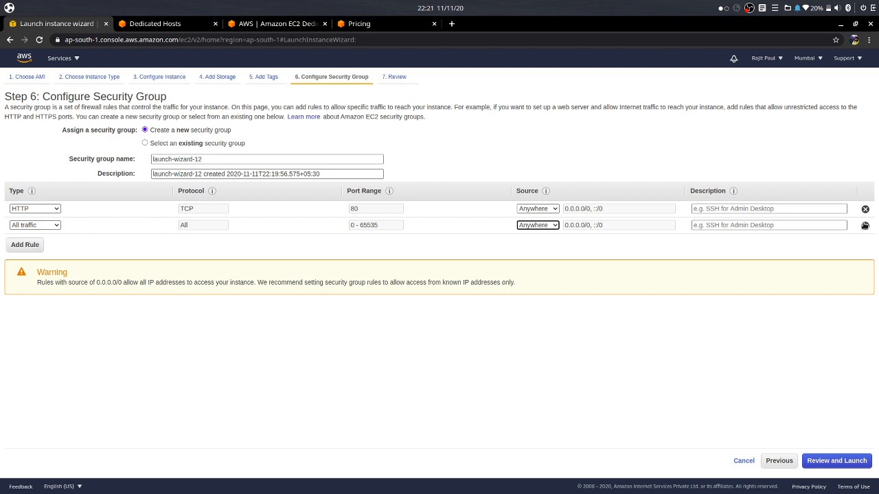
{"action": "left_click", "coordinate": [865, 225]}
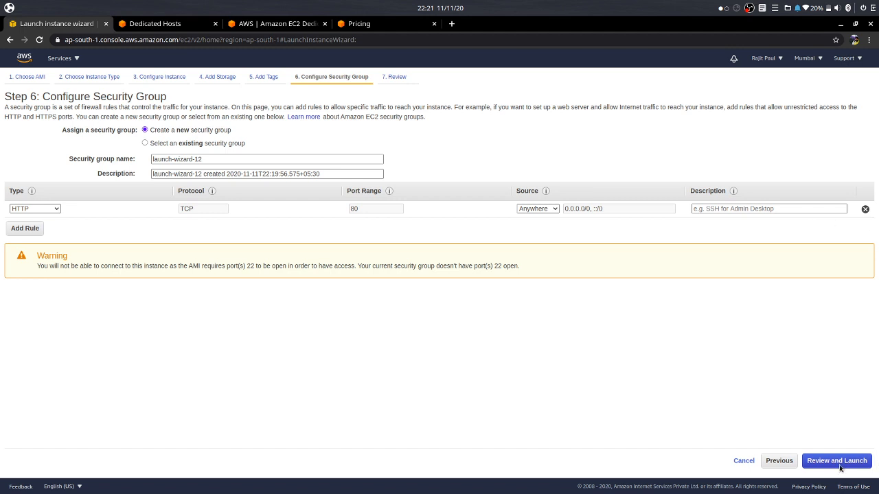
- Proceed to the launch review and examine the expanded instance details, storage and tags sections
{"action": "left_click", "coordinate": [838, 461]}
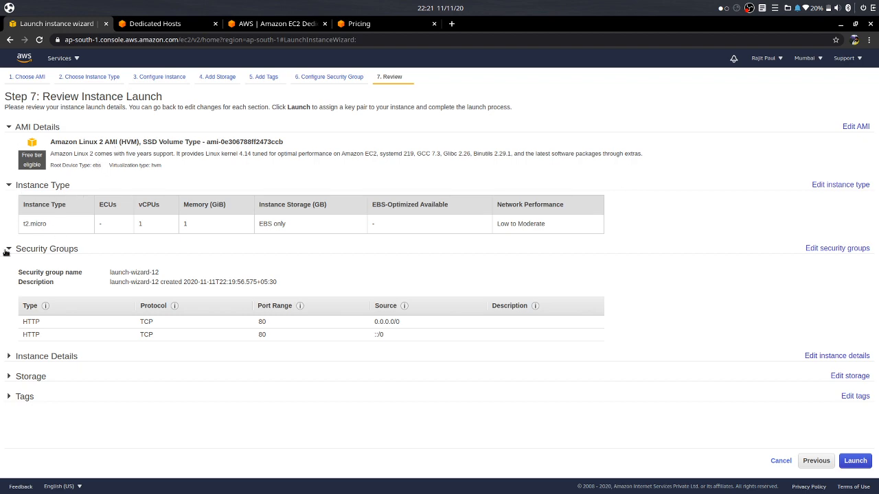
{"action": "left_click", "coordinate": [38, 355]}
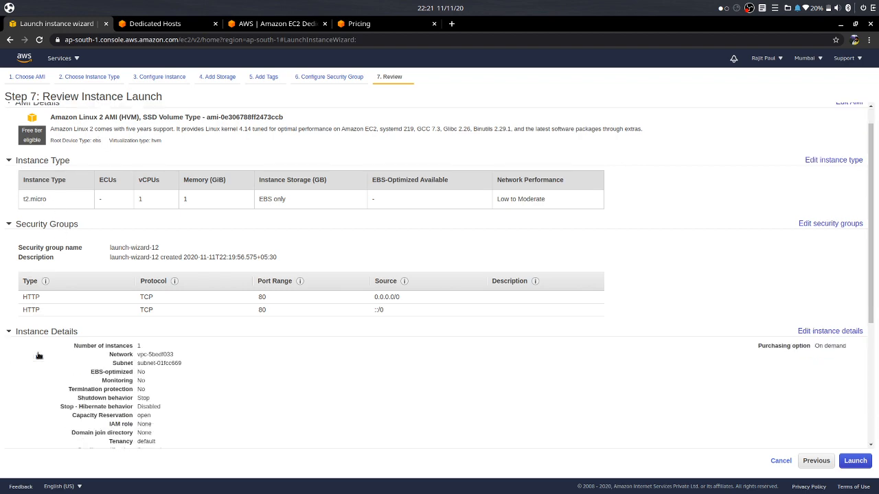
{"action": "scroll", "coordinate": [37, 355], "scroll_direction": "down", "scroll_amount": 4}
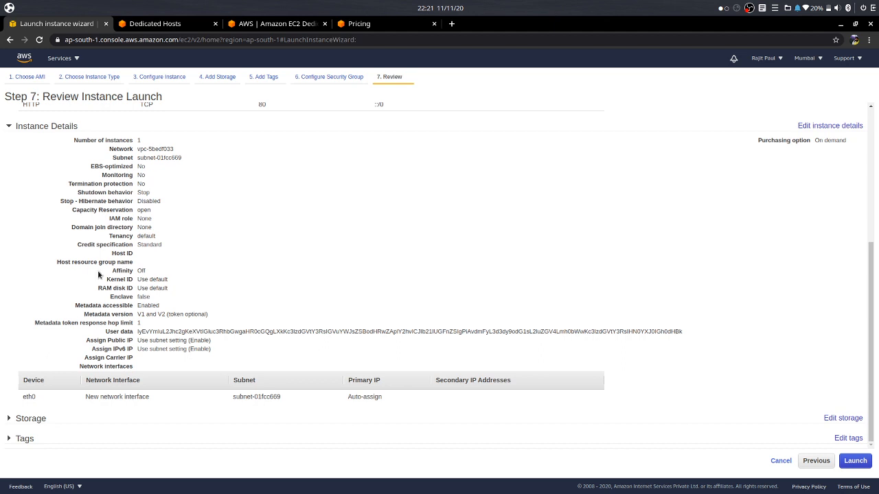
{"action": "left_click", "coordinate": [32, 418]}
{"action": "scroll", "coordinate": [35, 420], "scroll_direction": "down", "scroll_amount": 1}
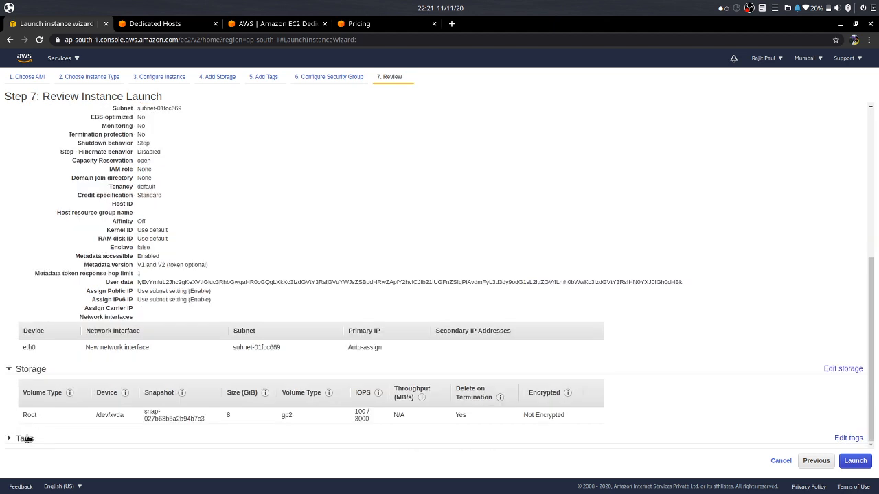
{"action": "left_click", "coordinate": [26, 438]}
{"action": "scroll", "coordinate": [25, 438], "scroll_direction": "down", "scroll_amount": 1}
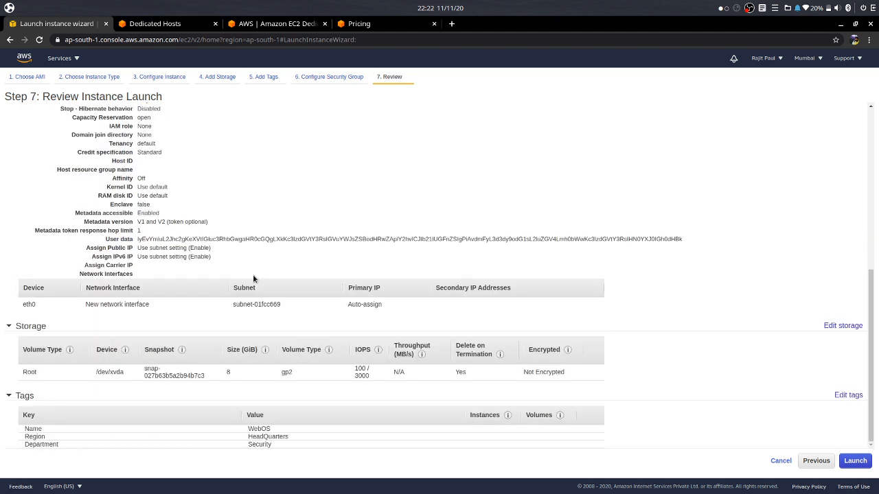
{"action": "scroll", "coordinate": [254, 278], "scroll_direction": "up", "scroll_amount": 6}
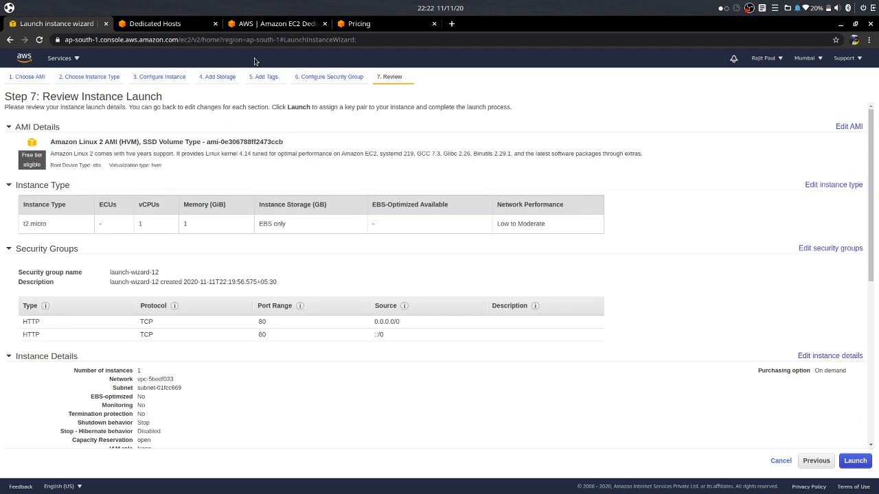
- Look over the remaining review details, start the launch, and acknowledge access to the existing awsekskey private key file
{"action": "scroll", "coordinate": [251, 382], "scroll_direction": "down", "scroll_amount": 6}
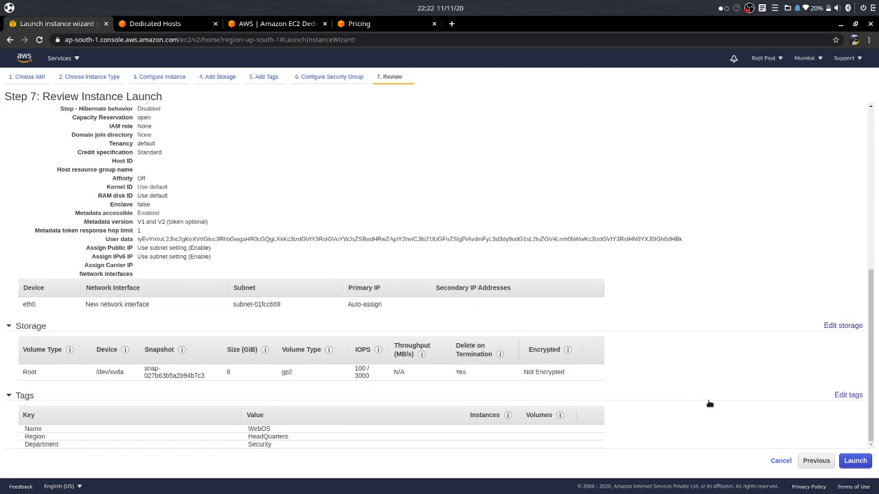
{"action": "left_click", "coordinate": [855, 461]}
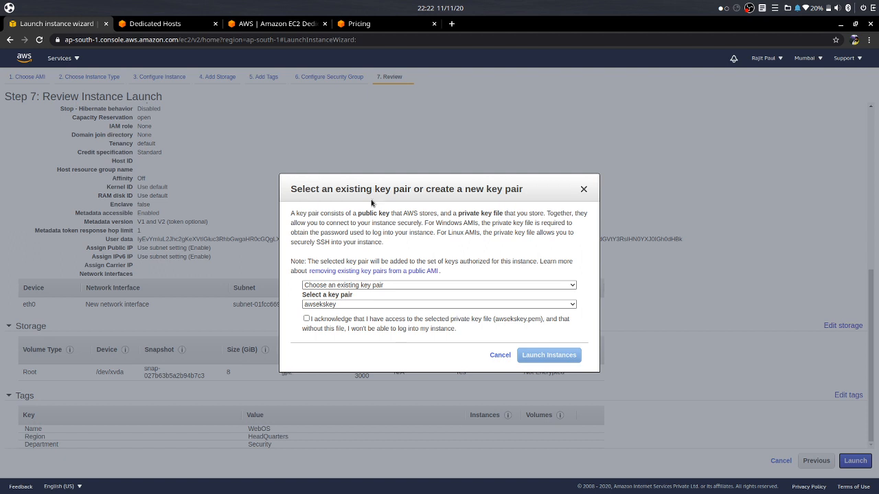
{"action": "left_click", "coordinate": [356, 321]}
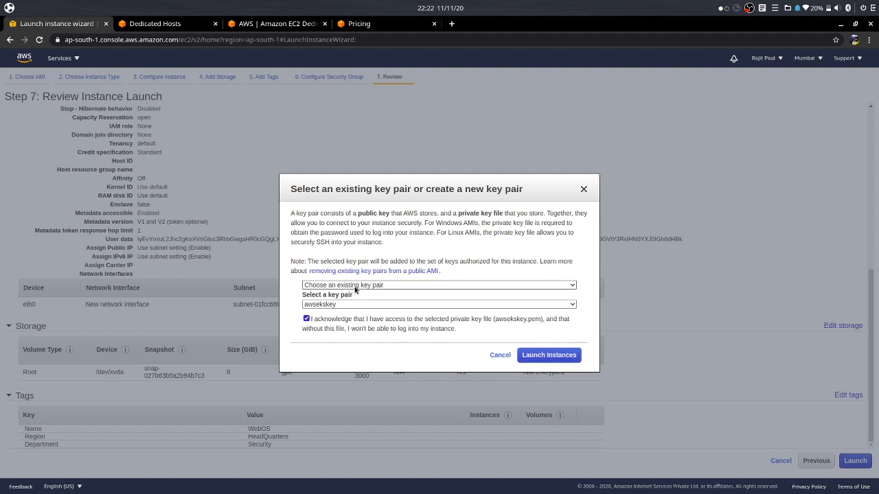
- Try the option to create a new key pair with the name TestKey, and return to choosing an existing key pair
{"action": "left_click", "coordinate": [350, 285]}
{"action": "left_click", "coordinate": [352, 294]}
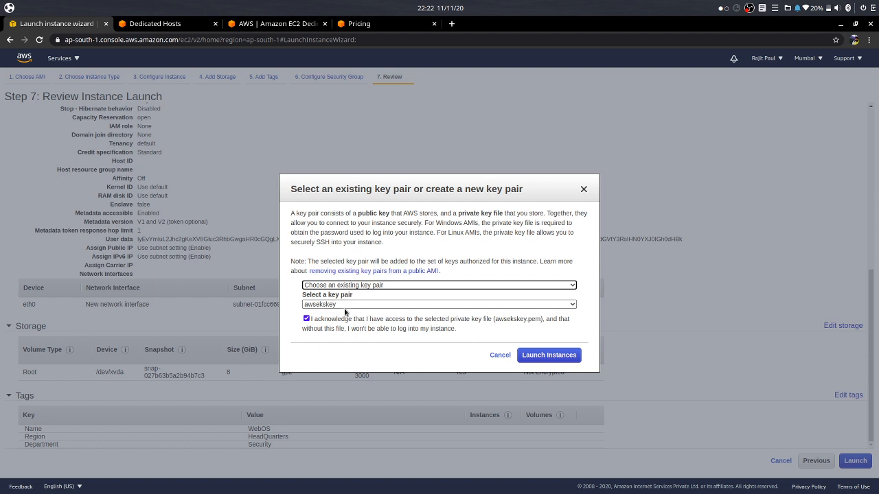
{"action": "left_click", "coordinate": [342, 288]}
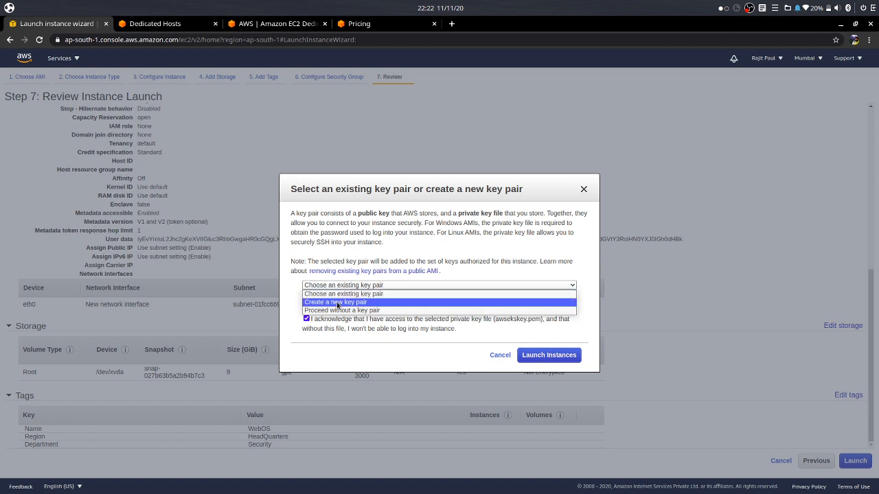
{"action": "left_click", "coordinate": [338, 301]}
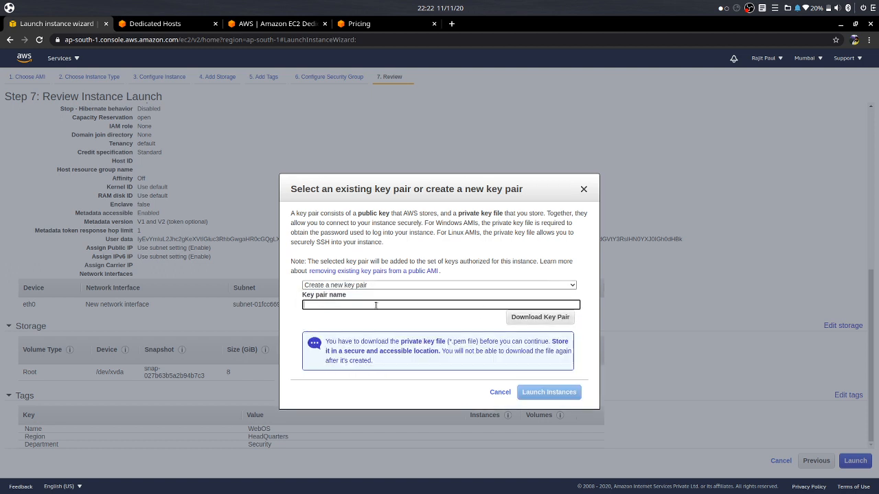
{"action": "type", "text": "TestKey"}
{"action": "left_click", "coordinate": [398, 285]}
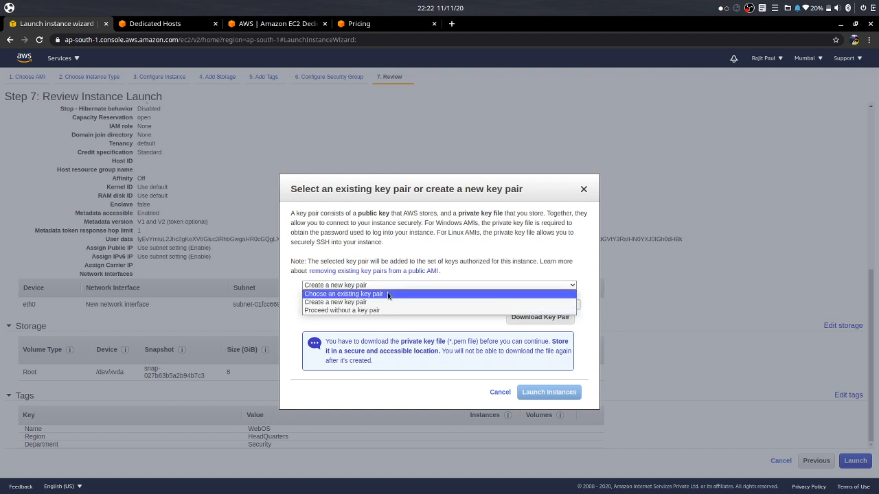
{"action": "left_click", "coordinate": [388, 294]}
- Look over the choice to proceed without a key pair, and try the new key pair option again
{"action": "left_click", "coordinate": [388, 285]}
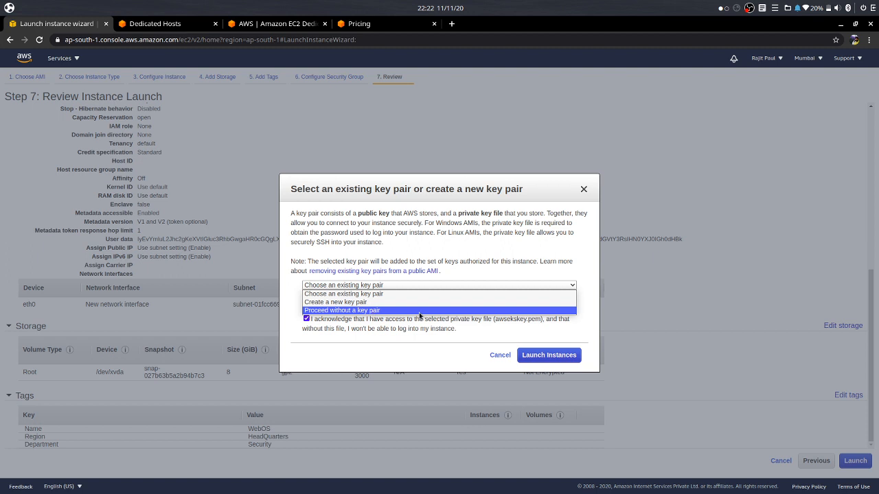
{"action": "left_click", "coordinate": [381, 295]}
{"action": "left_click", "coordinate": [378, 284]}
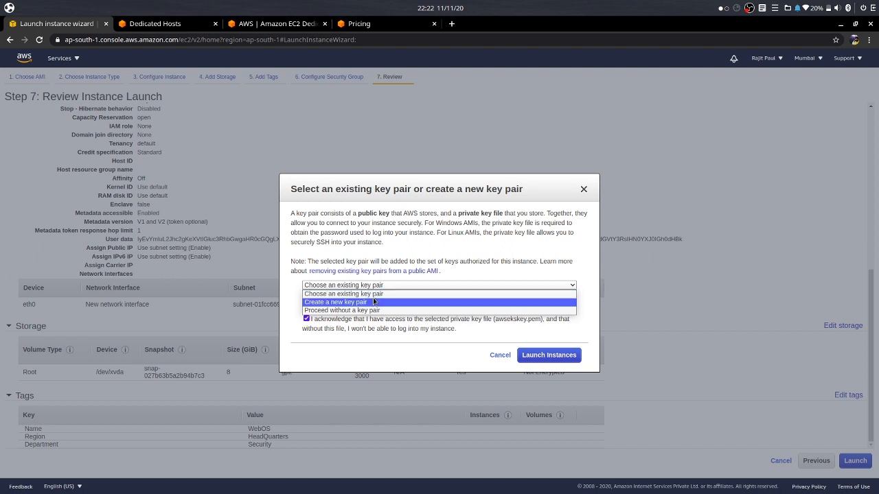
{"action": "left_click", "coordinate": [374, 303]}
{"action": "type", "text": "TestKey"}
{"action": "left_click", "coordinate": [368, 285]}
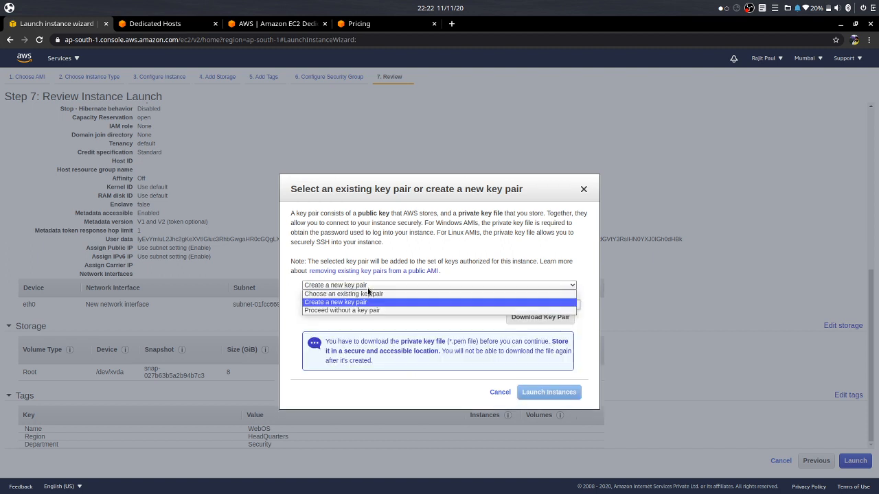
- Launch the instance with the existing awsekskey key pair and open its entry in the instances list
{"action": "left_click", "coordinate": [369, 293]}
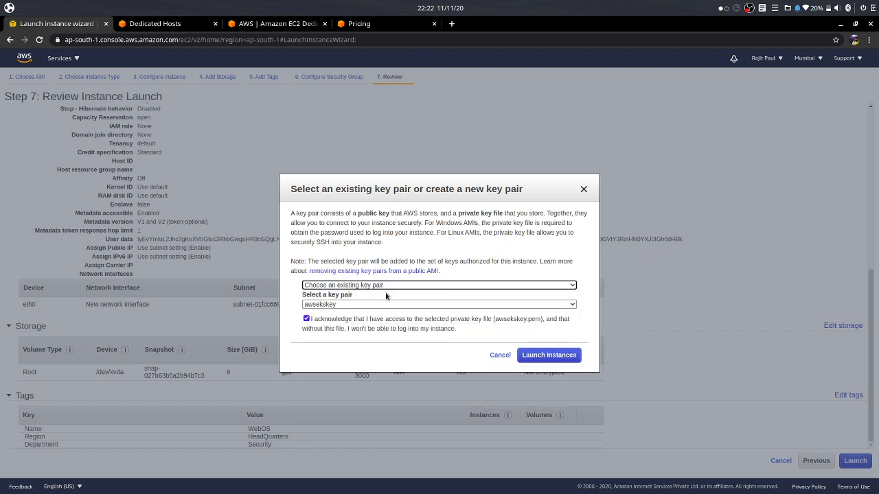
{"action": "left_click", "coordinate": [542, 356]}
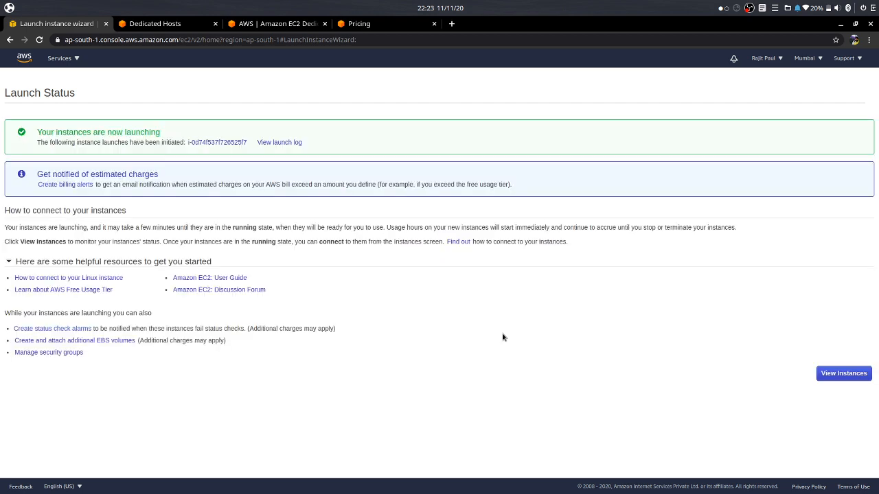
{"action": "left_click", "coordinate": [214, 143]}
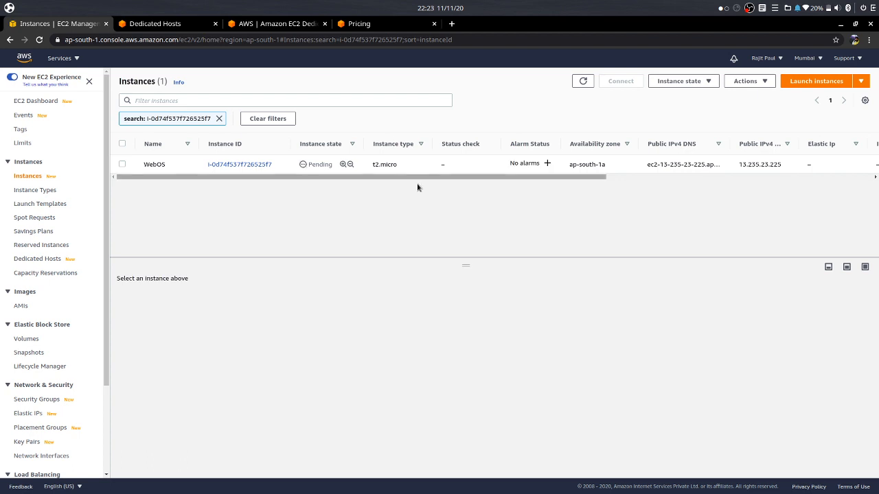
- Select the WebOS instance, enlarge its details pane, and examine the instance summary and full details
{"action": "left_click", "coordinate": [123, 165]}
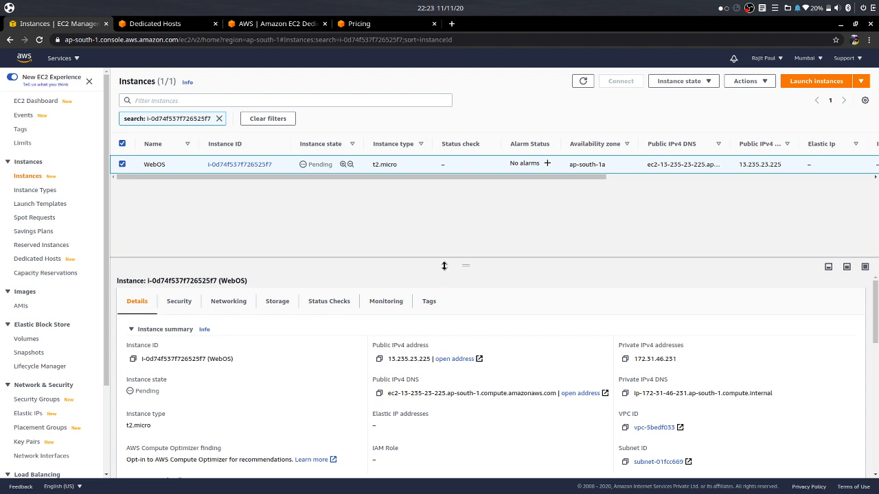
{"action": "left_click_drag", "start_coordinate": [463, 265], "coordinate": [445, 183]}
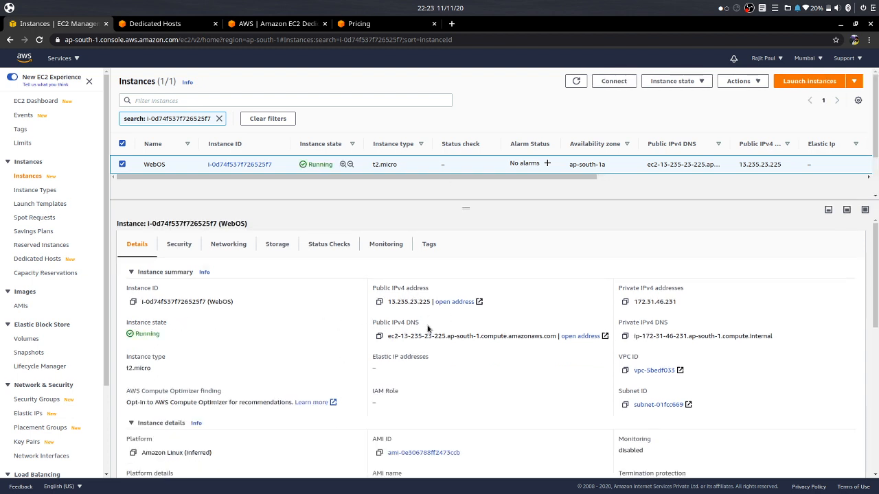
{"action": "scroll", "coordinate": [395, 392], "scroll_direction": "down", "scroll_amount": 10}
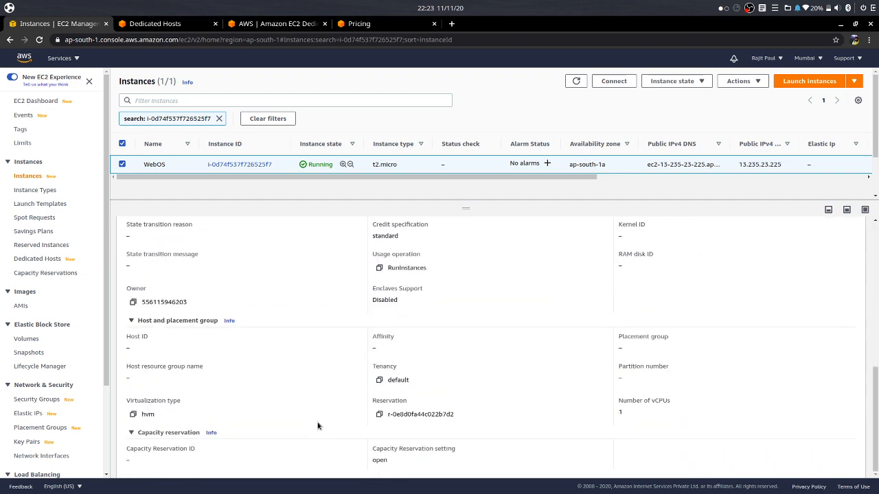
{"action": "scroll", "coordinate": [318, 425], "scroll_direction": "up", "scroll_amount": 10}
{"action": "scroll", "coordinate": [336, 340], "scroll_direction": "up", "scroll_amount": 2}
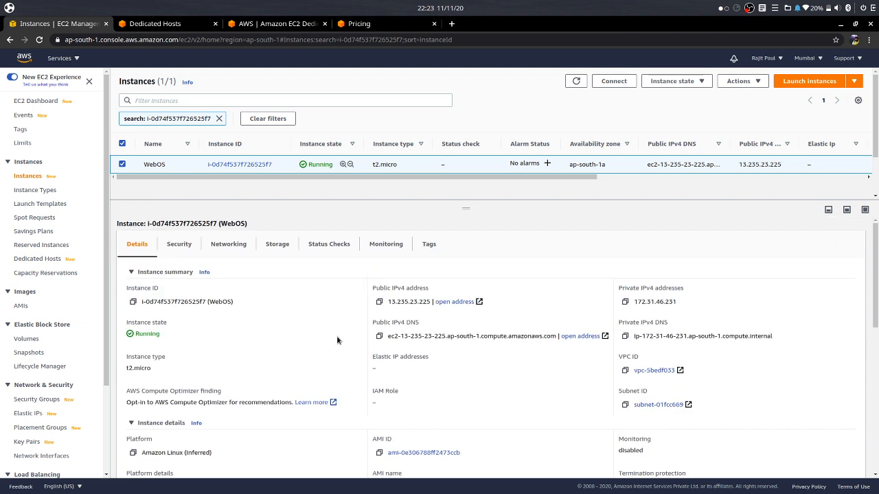
- Examine the WebOS instance's security details and inbound and outbound rules, and open its security group in a new browser tab
{"action": "left_click", "coordinate": [178, 245]}
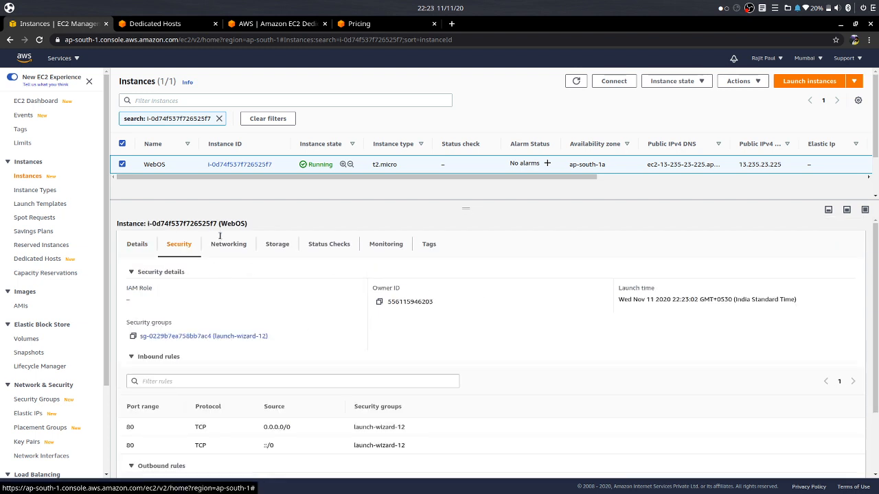
{"action": "scroll", "coordinate": [225, 422], "scroll_direction": "down", "scroll_amount": 2}
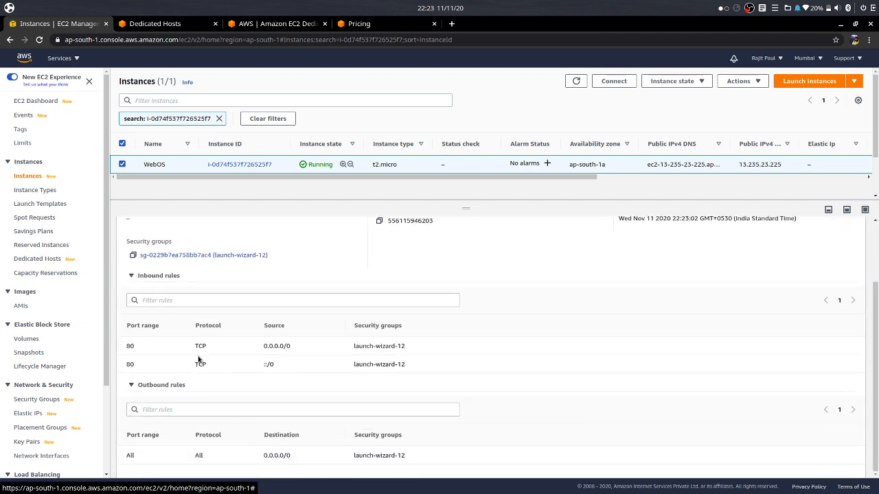
{"action": "scroll", "coordinate": [282, 364], "scroll_direction": "up", "scroll_amount": 2}
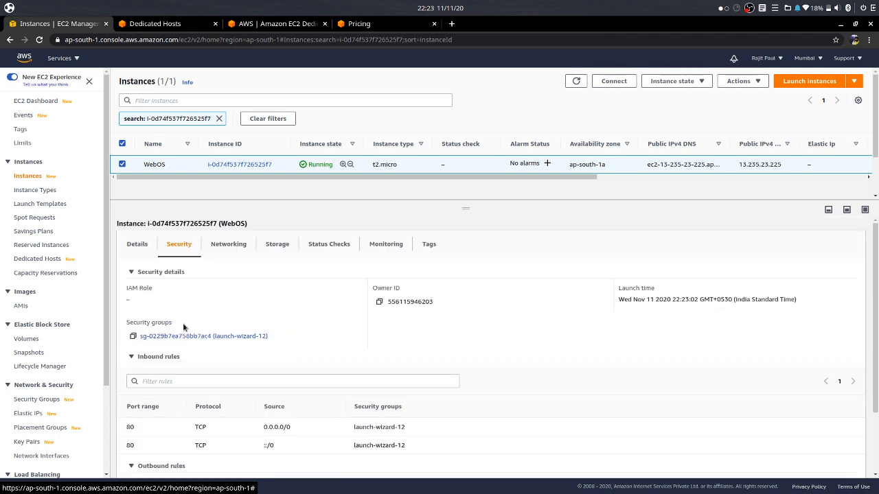
{"action": "right_click", "coordinate": [205, 336]}
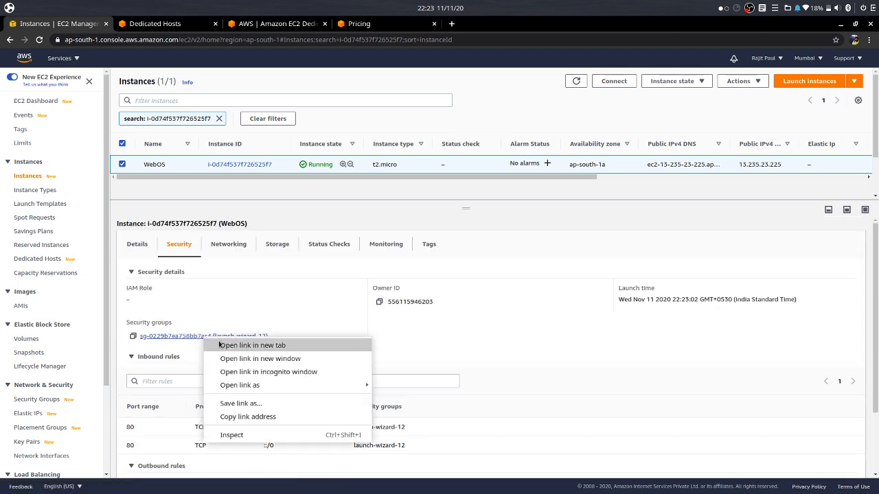
{"action": "left_click", "coordinate": [220, 345]}
{"action": "left_click", "coordinate": [381, 23]}
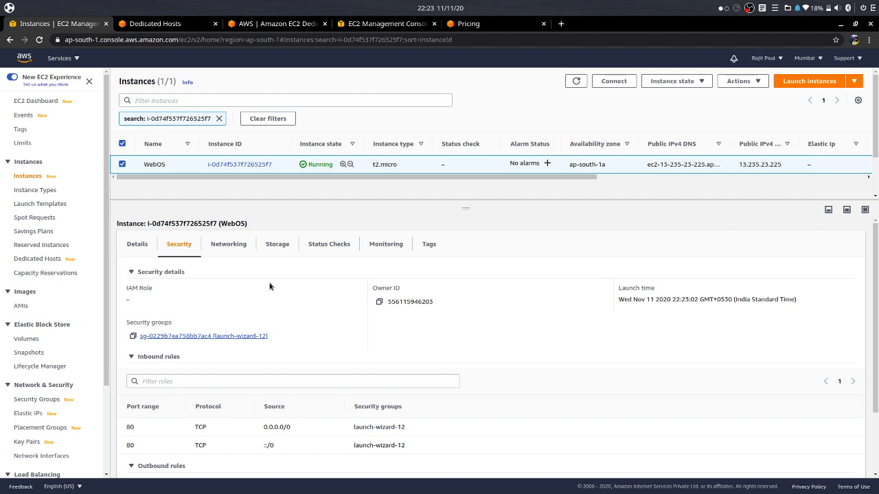
- Examine the WebOS instance's networking details, storage, status checks, monitoring graphs and tags
{"action": "left_click", "coordinate": [234, 248]}
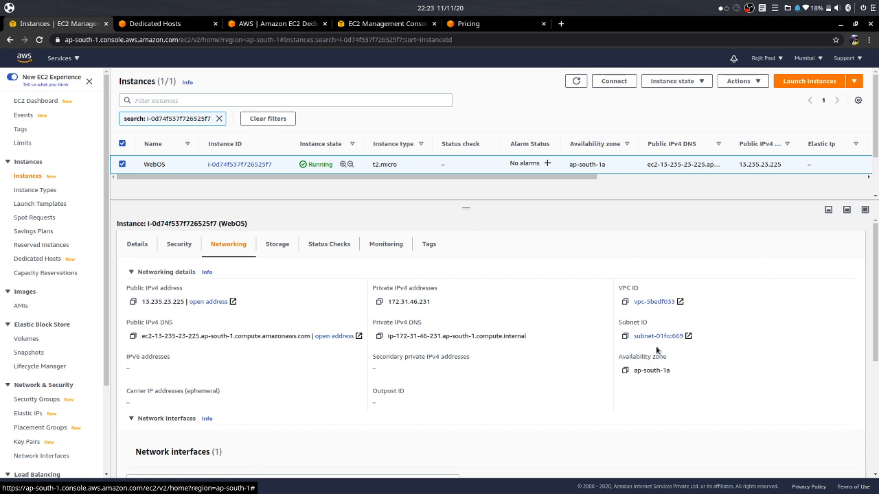
{"action": "left_click", "coordinate": [273, 246]}
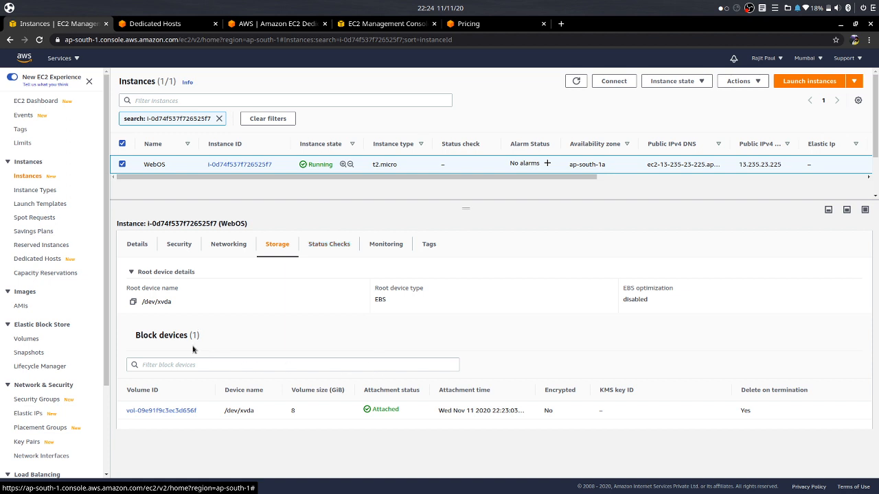
{"action": "left_click", "coordinate": [337, 245]}
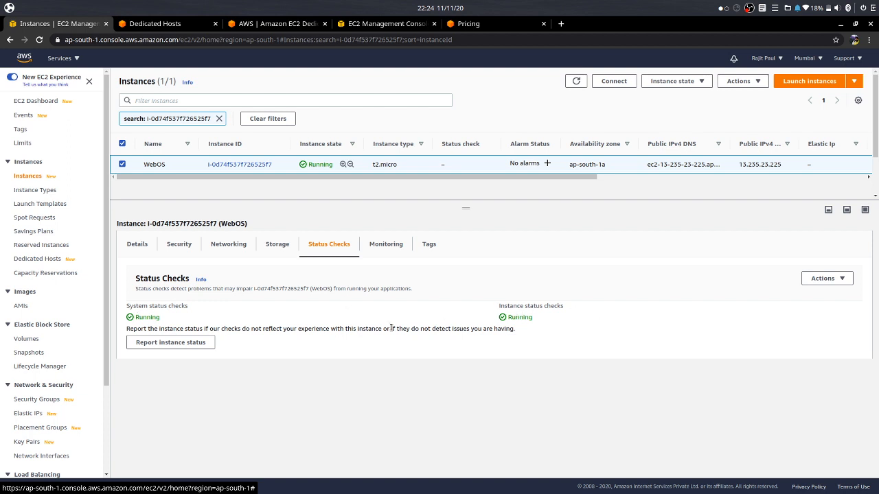
{"action": "left_click", "coordinate": [382, 249]}
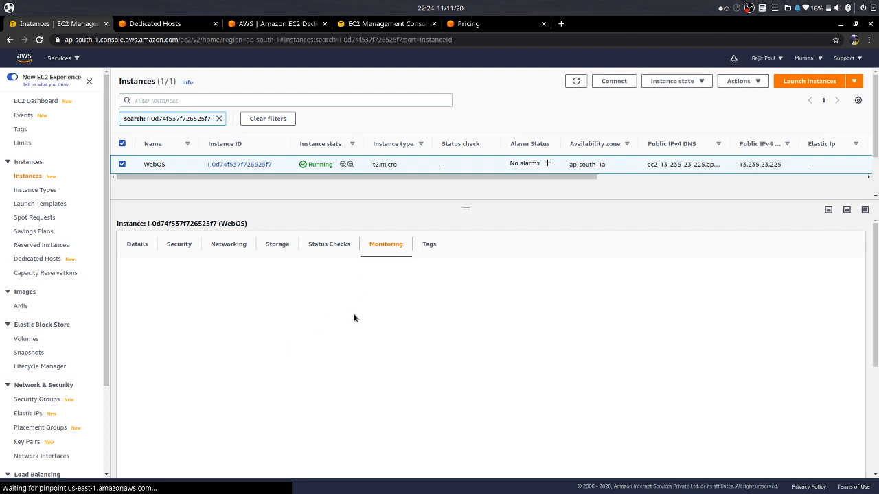
{"action": "scroll", "coordinate": [431, 310], "scroll_direction": "down", "scroll_amount": 1}
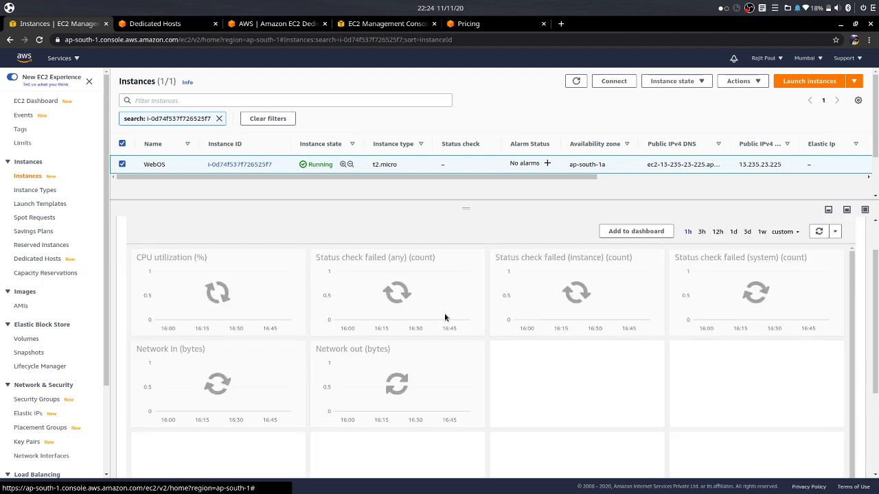
{"action": "scroll", "coordinate": [436, 314], "scroll_direction": "up", "scroll_amount": 1}
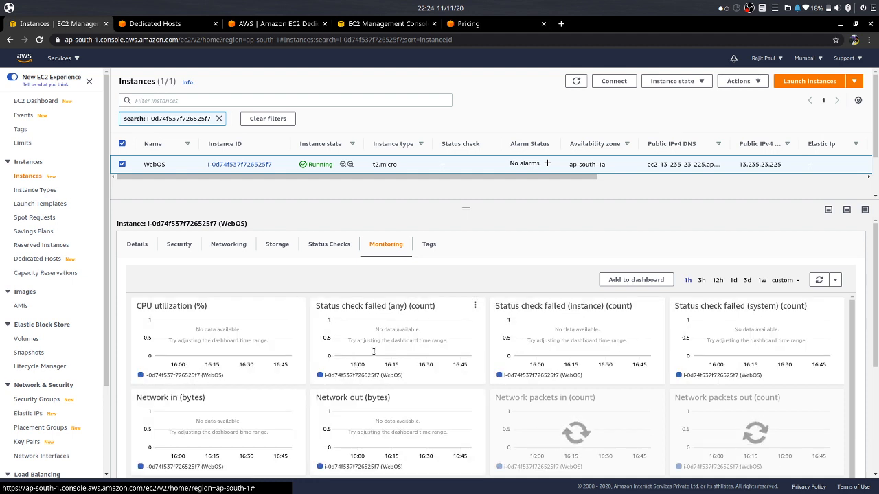
{"action": "scroll", "coordinate": [438, 392], "scroll_direction": "down", "scroll_amount": 1}
{"action": "scroll", "coordinate": [438, 392], "scroll_direction": "up", "scroll_amount": 1}
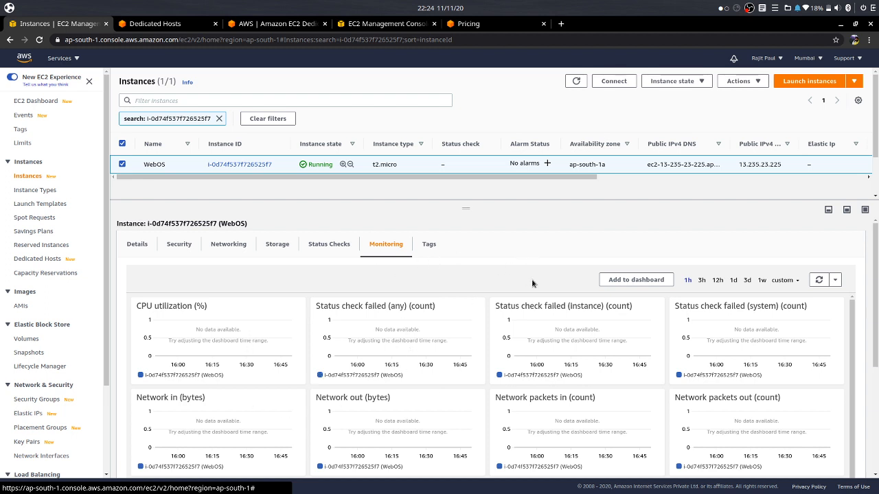
{"action": "left_click", "coordinate": [427, 249]}
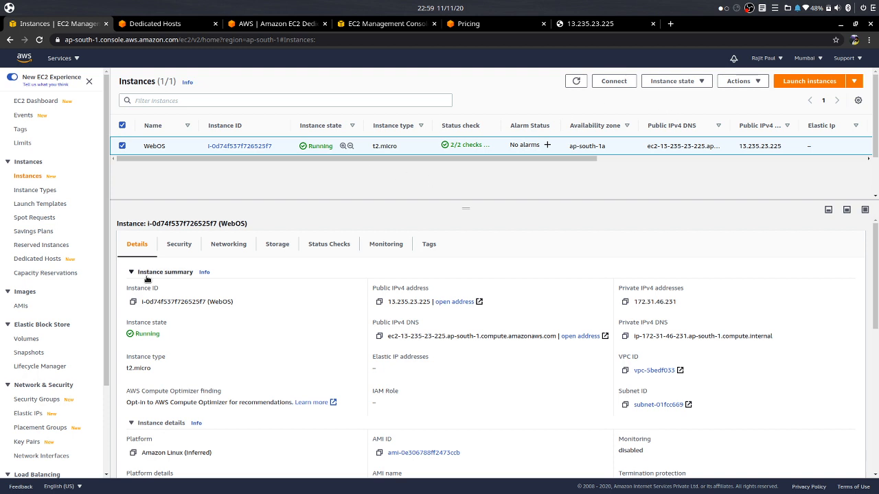
- Add an SSH inbound rule with source Anywhere to the WebOS instance's launch-wizard-12 security group and save the rules
{"action": "left_click", "coordinate": [187, 251]}
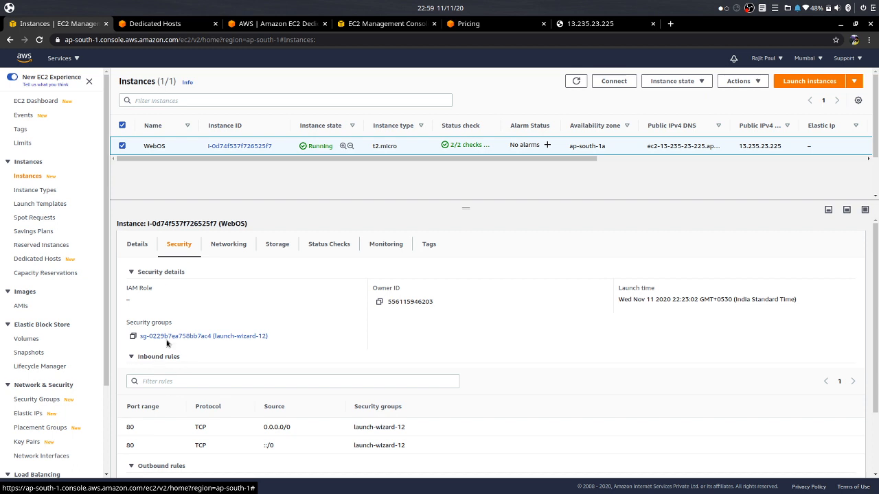
{"action": "left_click", "coordinate": [169, 337]}
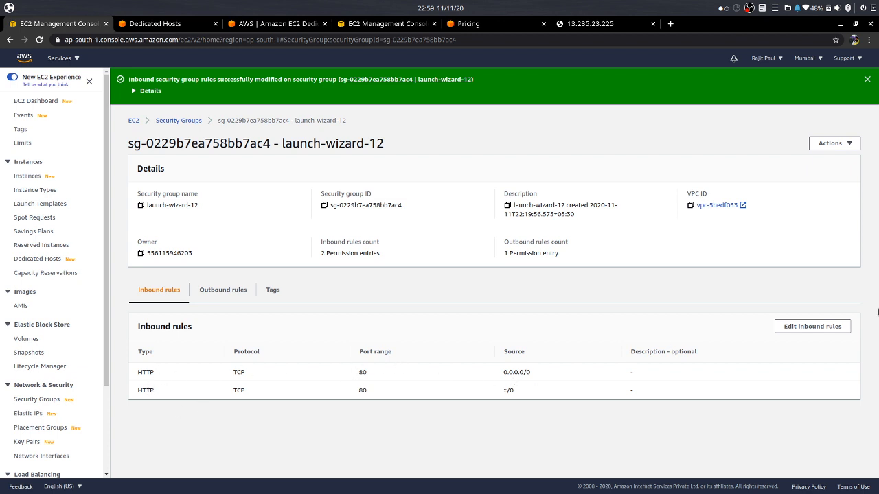
{"action": "left_click", "coordinate": [831, 327]}
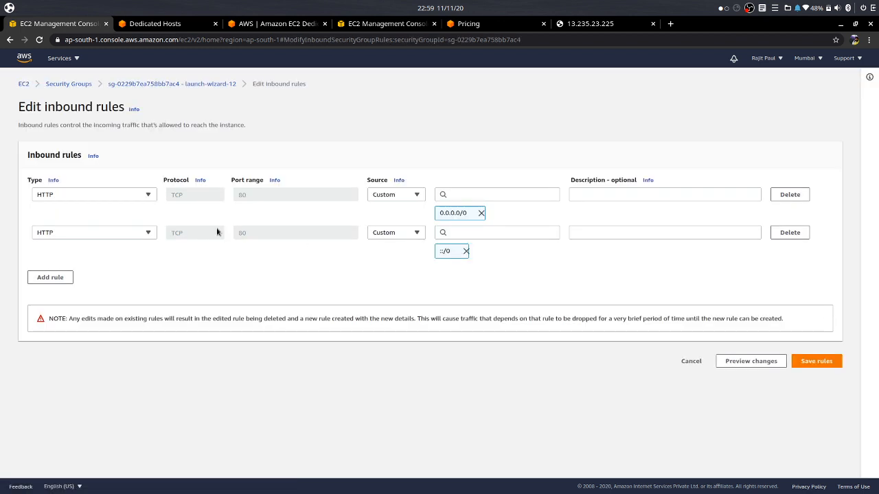
{"action": "left_click", "coordinate": [54, 277]}
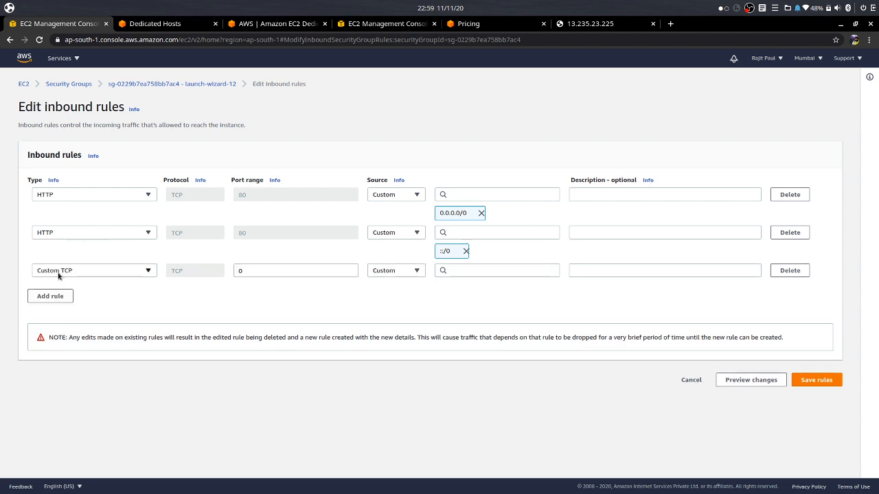
{"action": "left_click", "coordinate": [59, 276]}
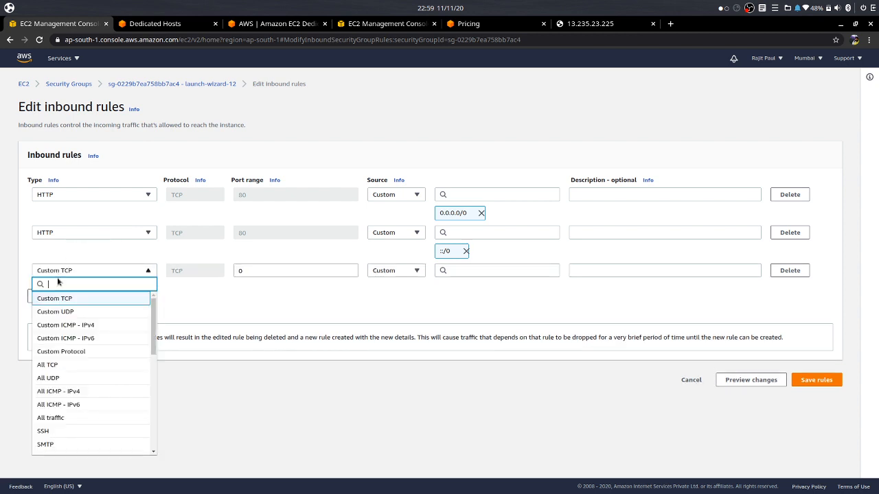
{"action": "left_click", "coordinate": [56, 431]}
{"action": "left_click", "coordinate": [401, 274]}
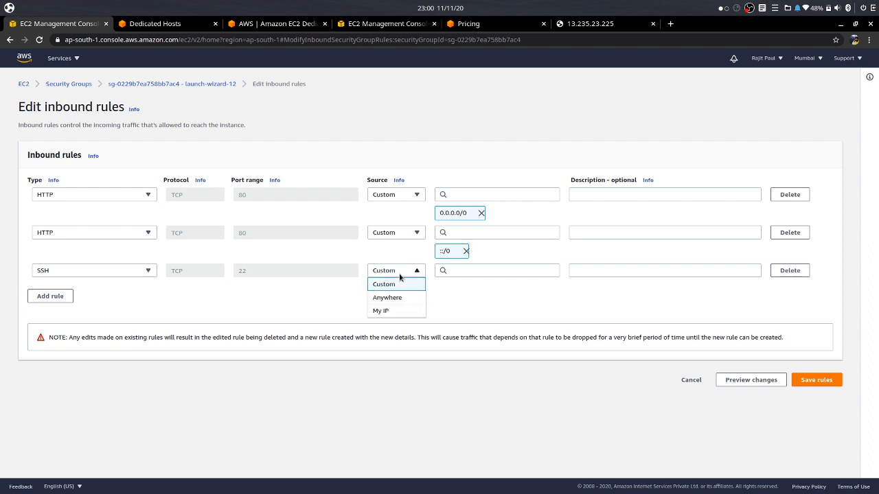
{"action": "left_click", "coordinate": [379, 299]}
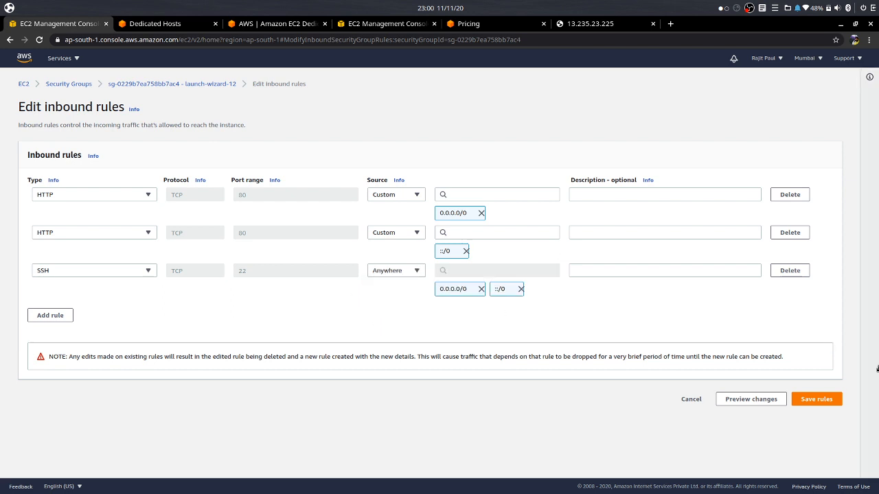
{"action": "left_click", "coordinate": [815, 400]}
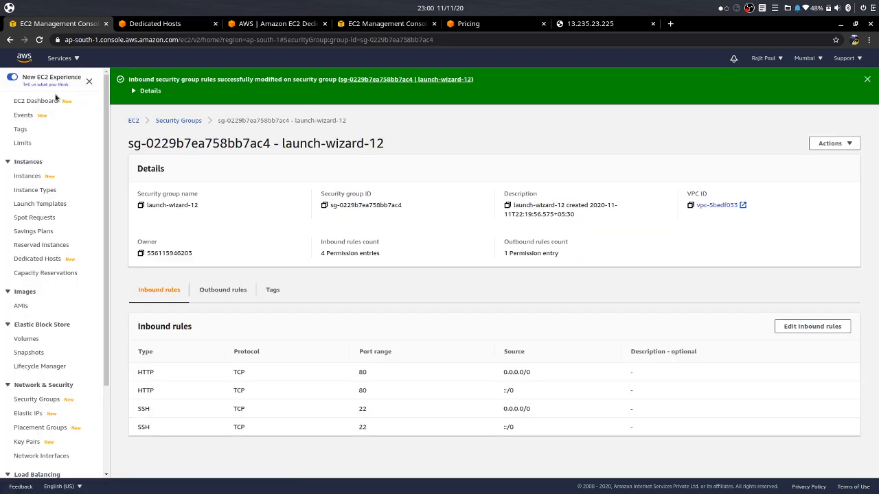
- Review the SSH client connection instructions for the WebOS instance and connect through EC2 Instance Connect as ec2-user
{"action": "left_click", "coordinate": [27, 175]}
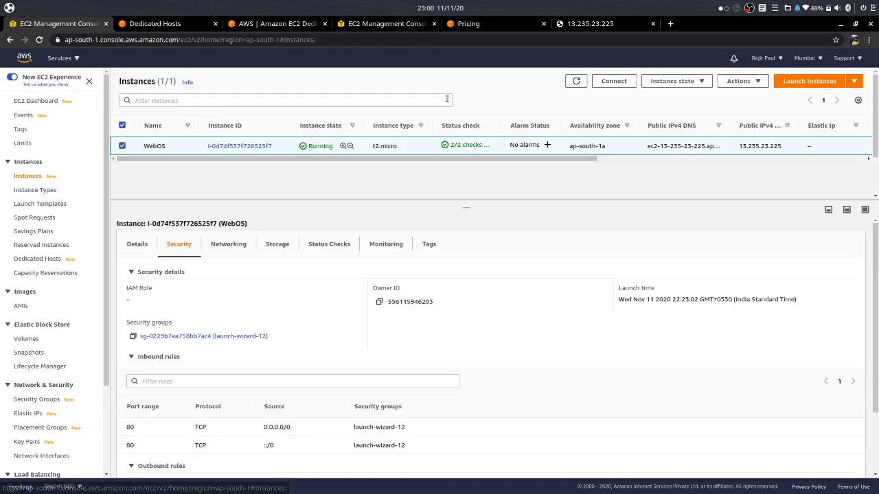
{"action": "left_click", "coordinate": [622, 84]}
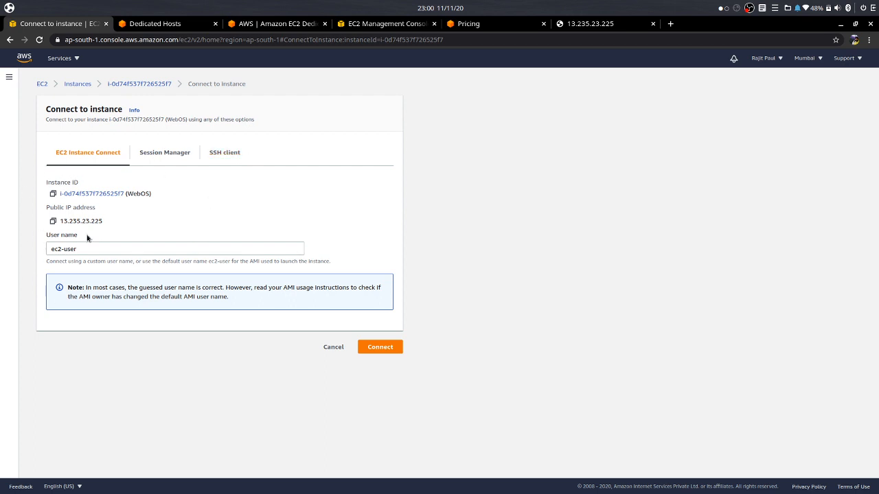
{"action": "left_click", "coordinate": [224, 156]}
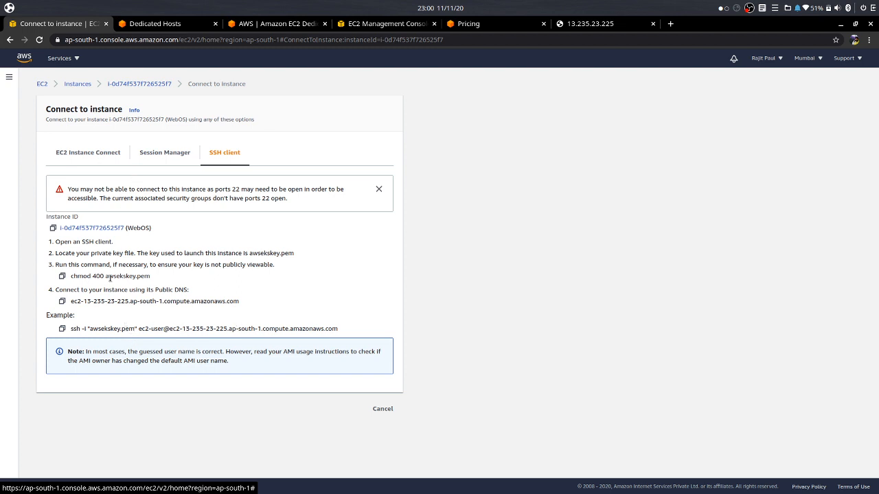
{"action": "left_click", "coordinate": [84, 152]}
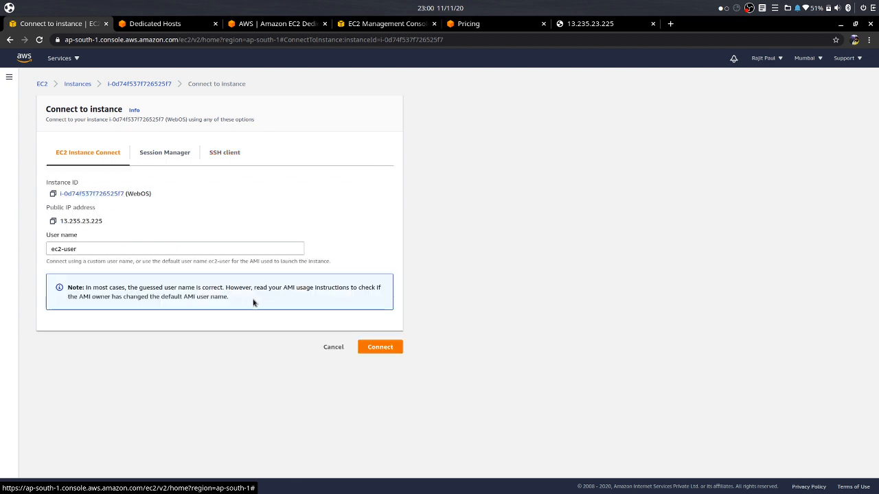
{"action": "left_click", "coordinate": [391, 346]}
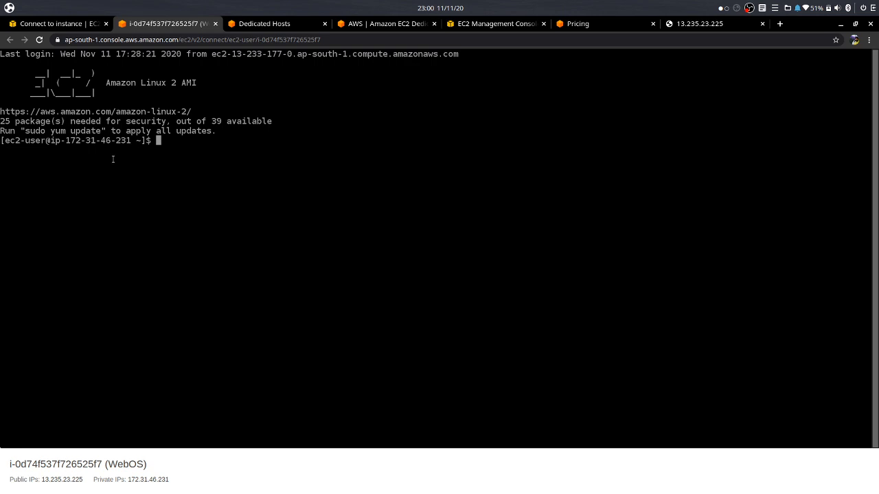
- Switch to the root user with sudo su root and change to the /var/www/html directory
{"action": "type", "text": "sudo su root"}
{"action": "key", "text": "Return"}
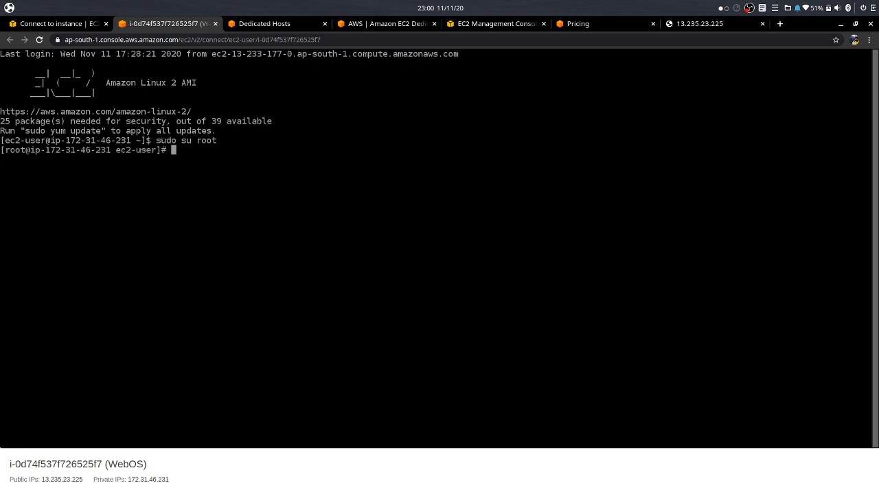
{"action": "type", "text": "yu"}
{"action": "key", "text": "BackSpace"}
{"action": "key", "text": "BackSpace"}
{"action": "type", "text": "cd /var/www/html"}
{"action": "key", "text": "Return"}
- List the files in the web root directory and display the contents of index.html with cat
{"action": "type", "text": "ls"}
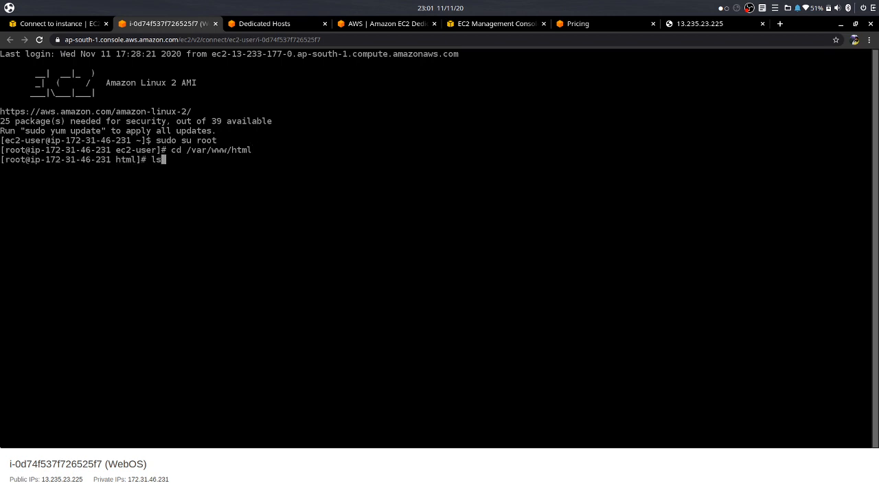
{"action": "key", "text": "Return"}
{"action": "type", "text": "cat "}
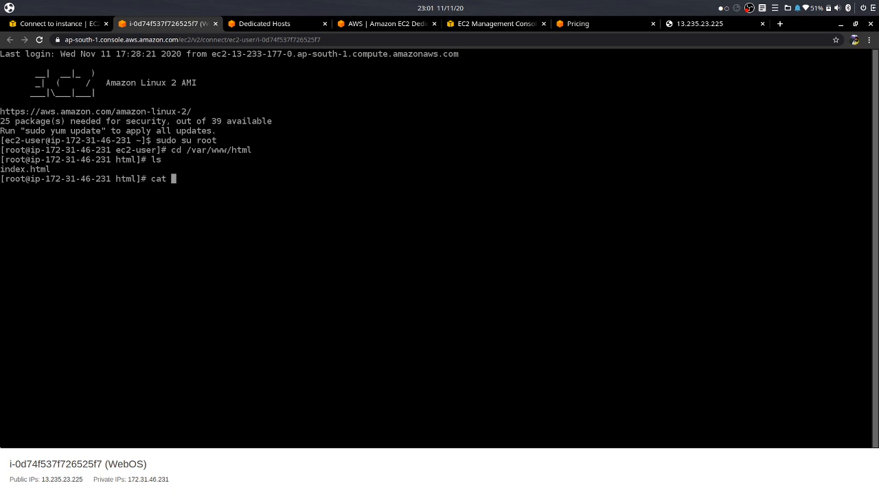
{"action": "type", "text": "index.html"}
{"action": "key", "text": "Return"}
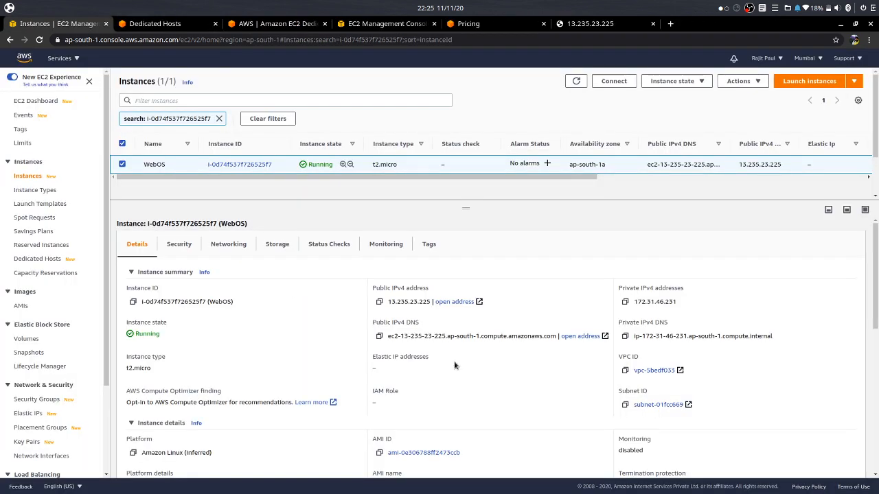
- Copy the WebOS instance's public IPv4 address, load it in a new browser tab, and return to the instances list
{"action": "left_click", "coordinate": [380, 302]}
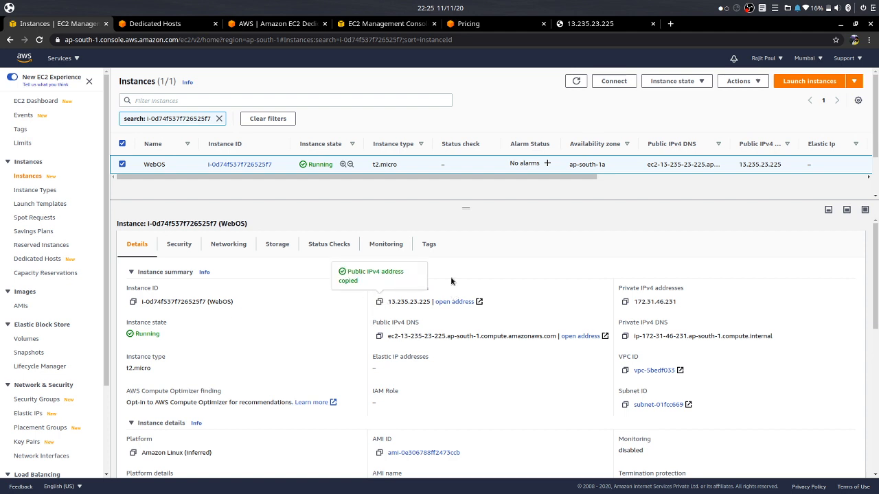
{"action": "left_click", "coordinate": [653, 24]}
{"action": "left_click", "coordinate": [561, 25]}
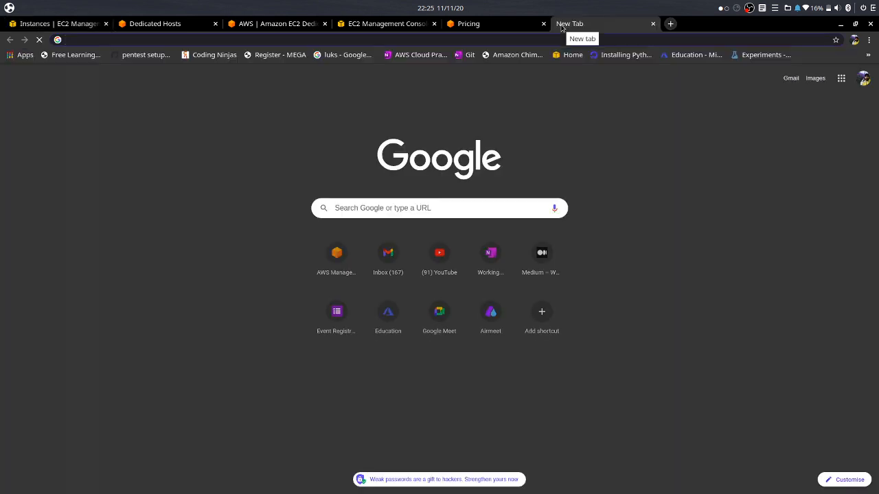
{"action": "key", "text": "ctrl+v"}
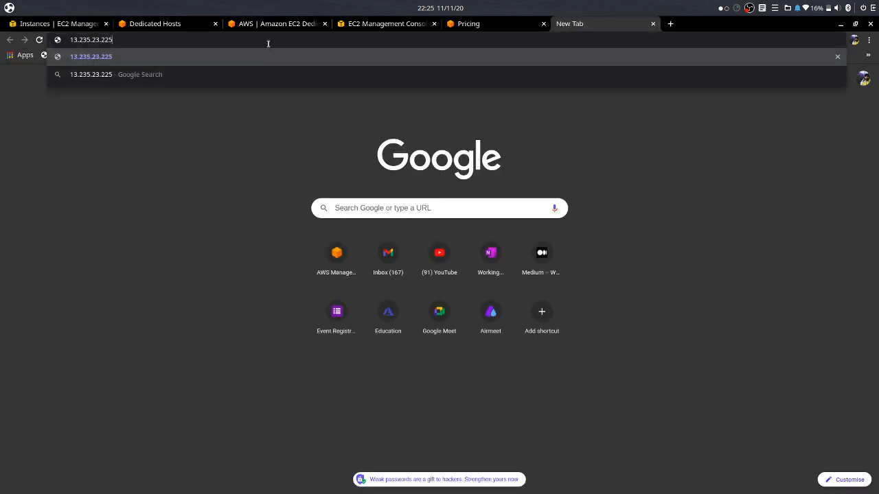
{"action": "key", "text": "Return"}
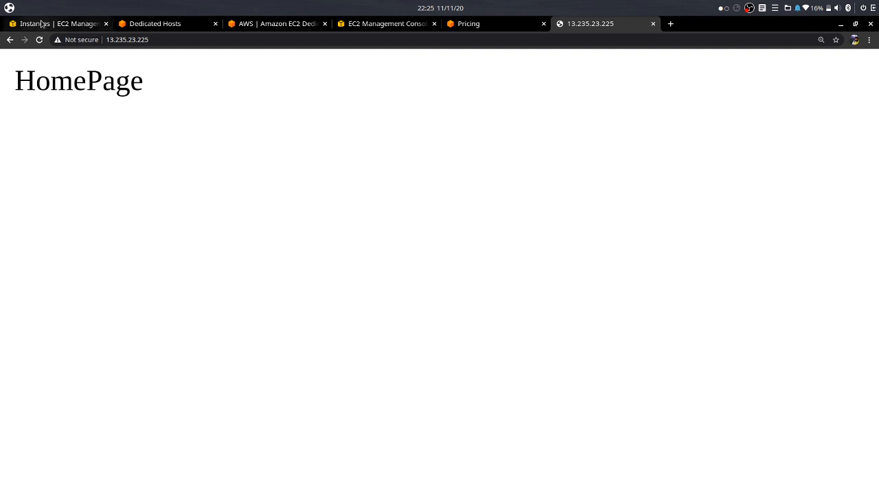
{"action": "left_click", "coordinate": [41, 24]}
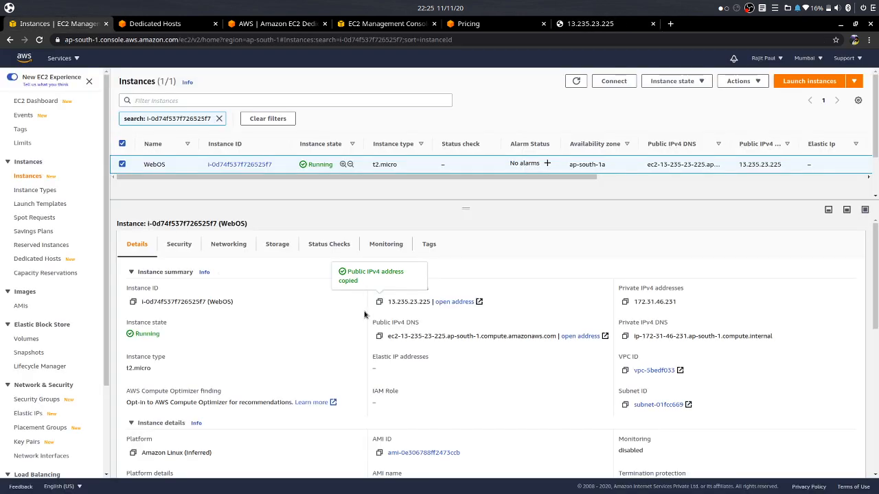